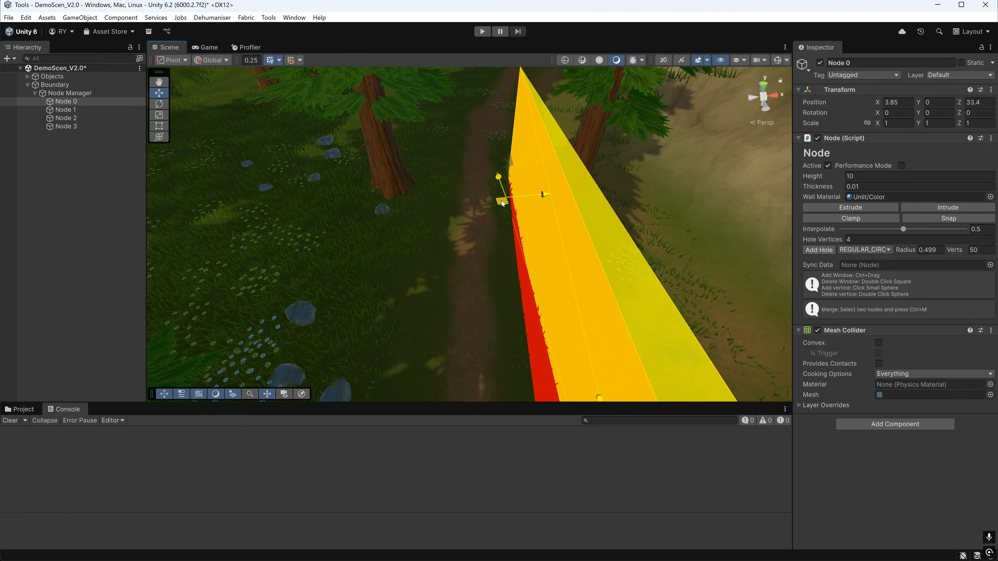
Delete Node 1, Node 2 and Node 3 from the Node Manager
right_drag(501, 207, 291, 214)
click(65, 109)
shift+click(66, 126)
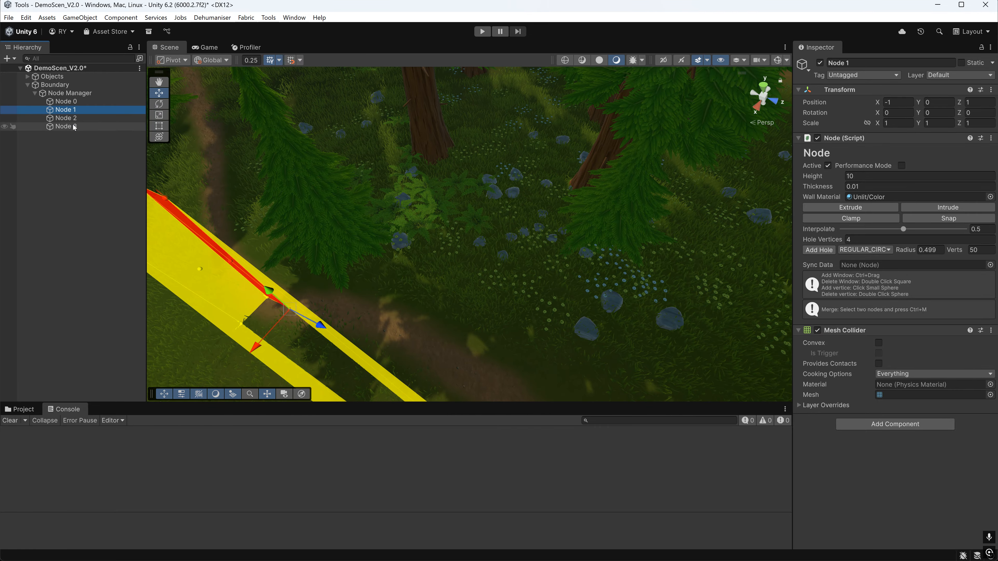
key(Delete)
right_drag(190, 174, 550, 238)
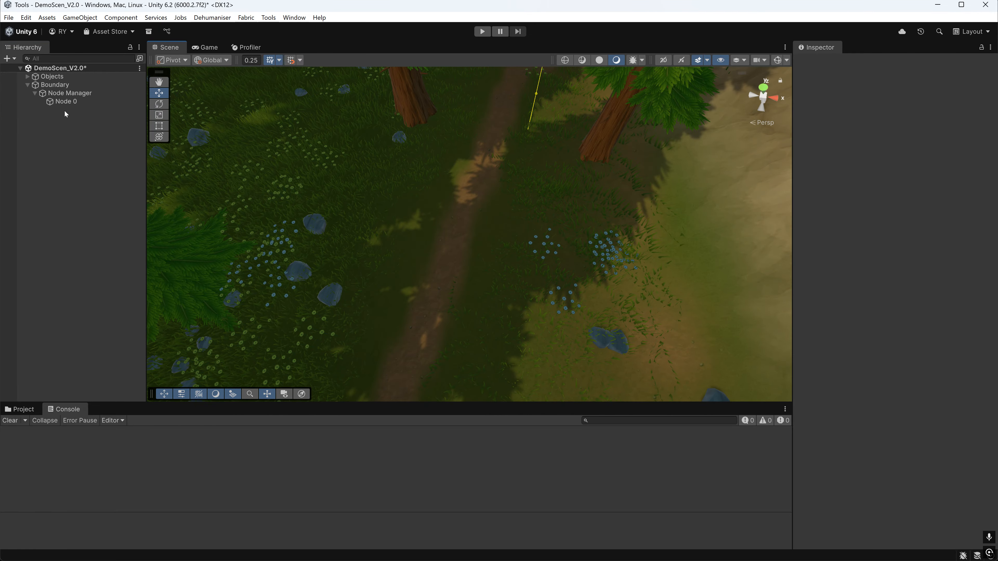
Raise Node 0 above the ground to about Y 4.65 and clamp it to the terrain
click(67, 102)
key(f)
drag(483, 257, 489, 102)
right_drag(489, 102, 581, 63)
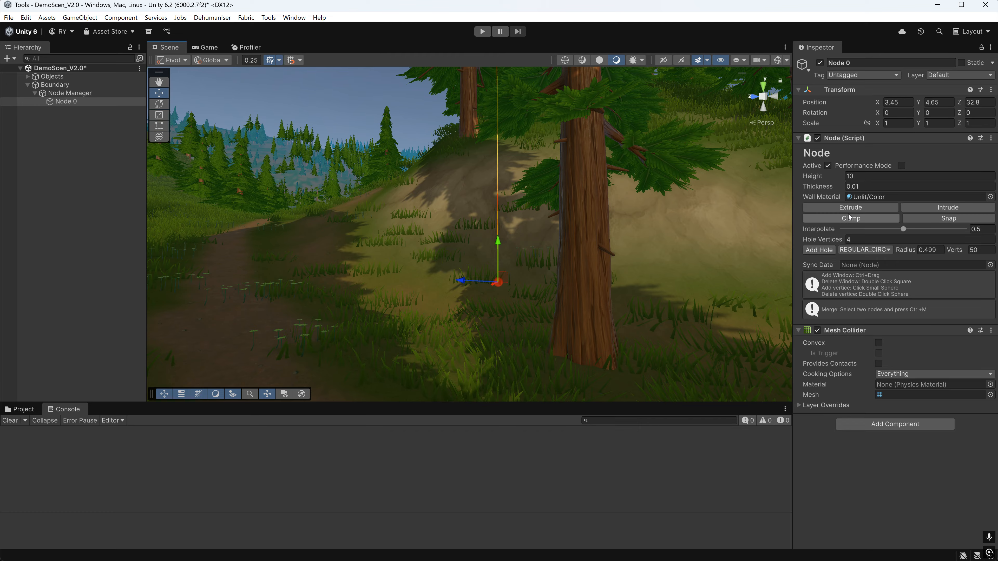
click(850, 220)
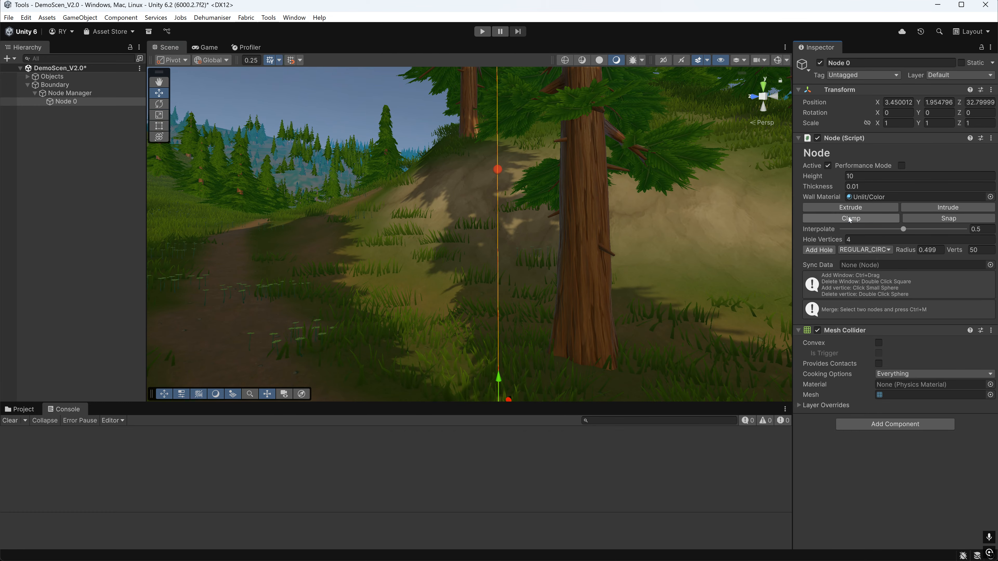
Extend the boundary wall from Node 1 across the dirt path with a new node and shape the wall along the path
right_drag(525, 268, 516, 350)
right_drag(493, 252, 463, 379)
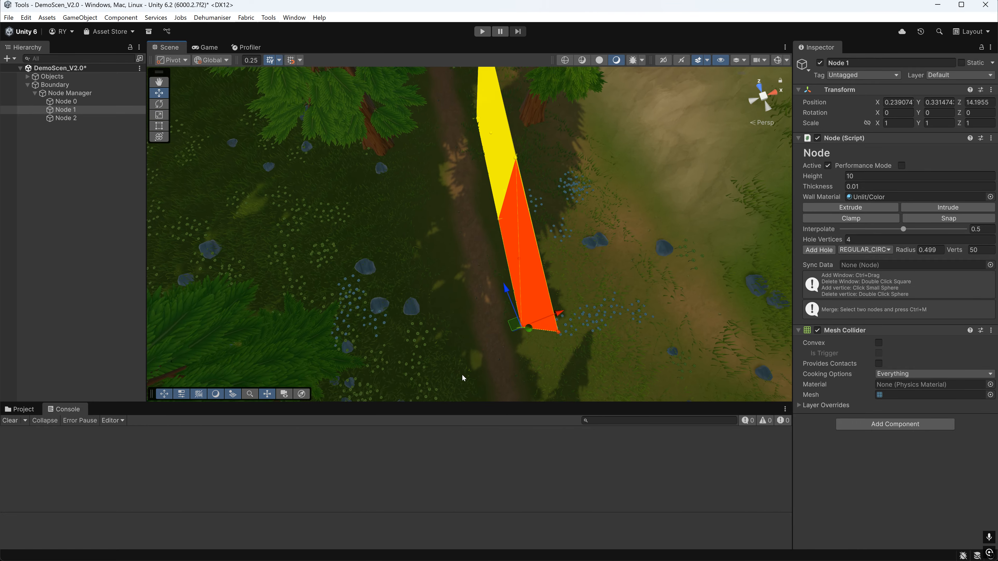
click(464, 341)
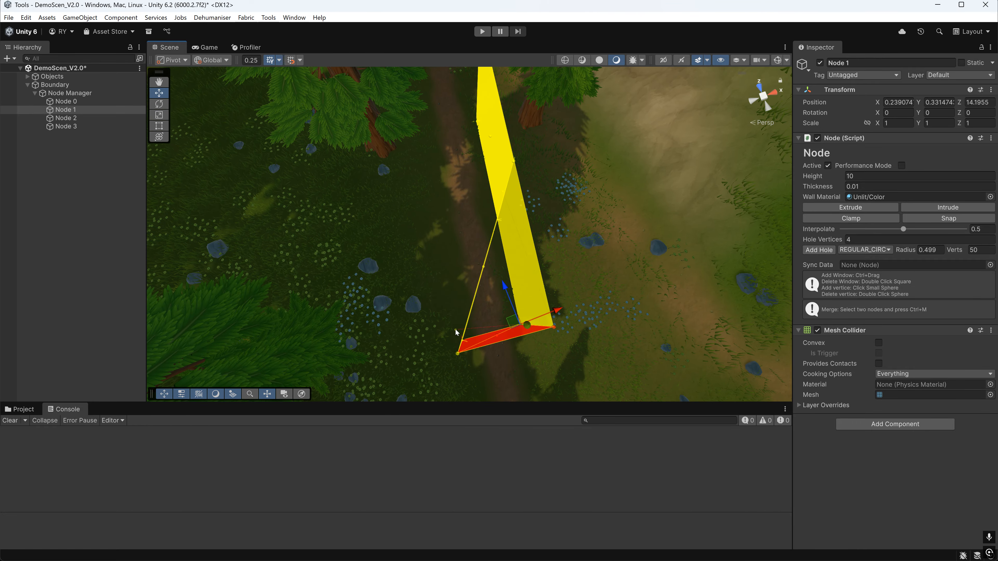
drag(498, 226, 435, 179)
key(f)
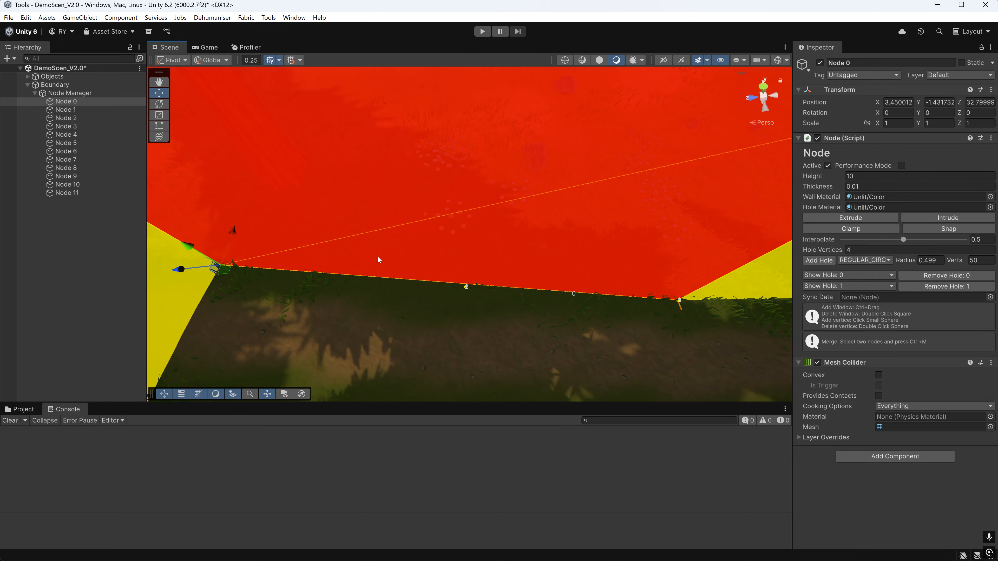
Undo the last edit and enable Split Nodes in the Boundary's global settings
key(ctrl+z)
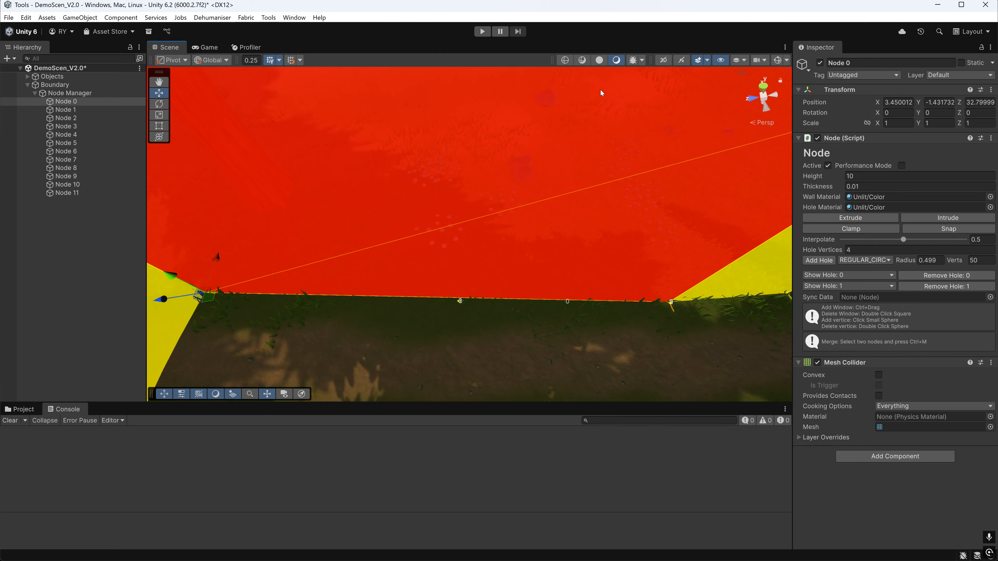
click(62, 86)
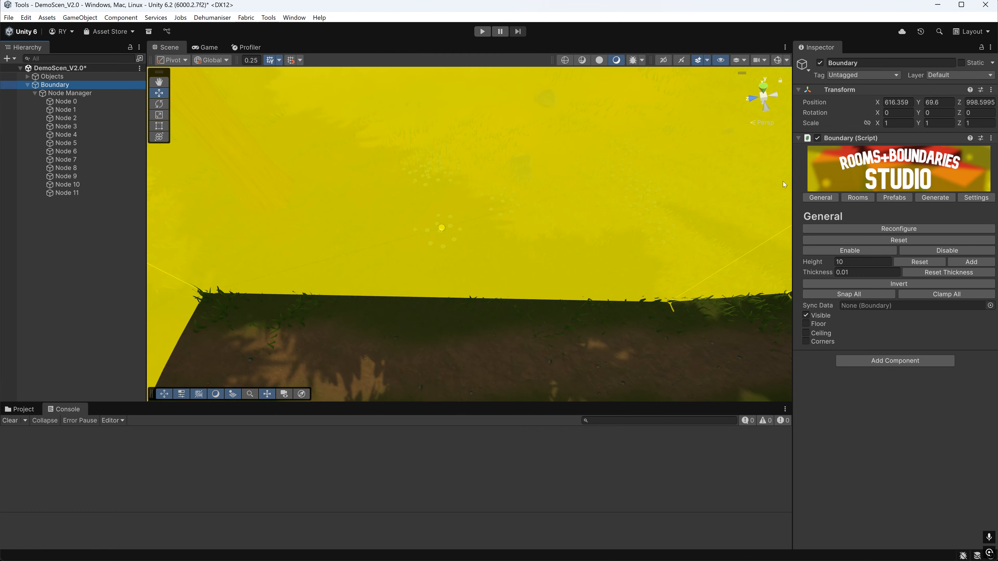
click(982, 200)
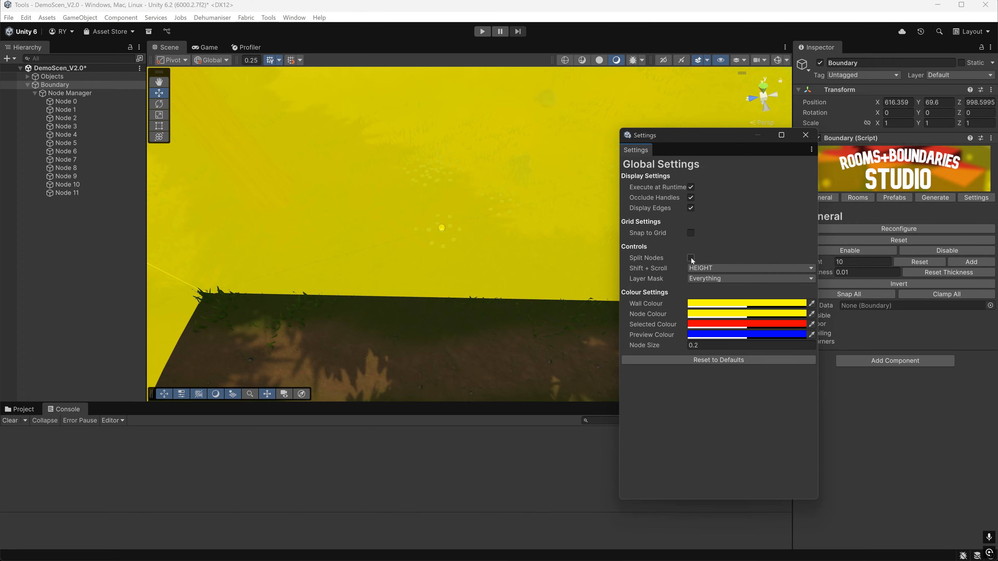
drag(694, 135, 753, 347)
scroll(459, 227, down, 3)
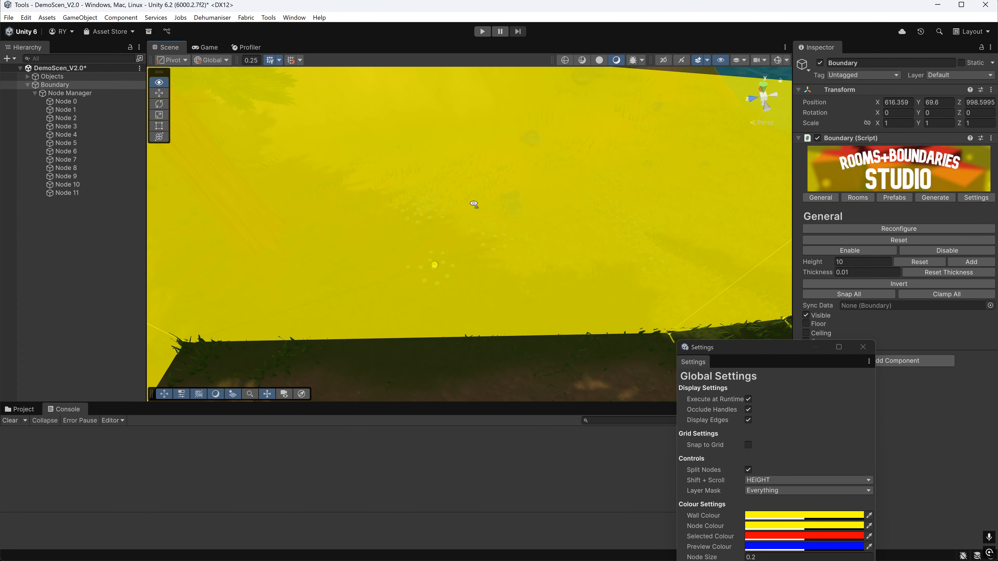
Split the Node 0 wall segment near its middle with a new node, then turn off Split Nodes and close the settings
click(447, 236)
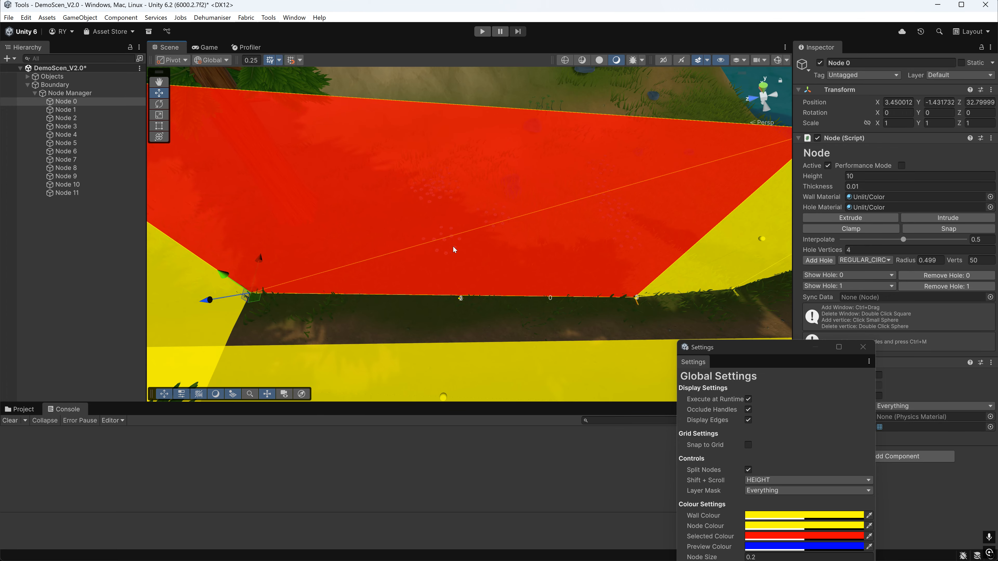
click(505, 257)
key(w)
right_drag(452, 271, 598, 197)
click(747, 470)
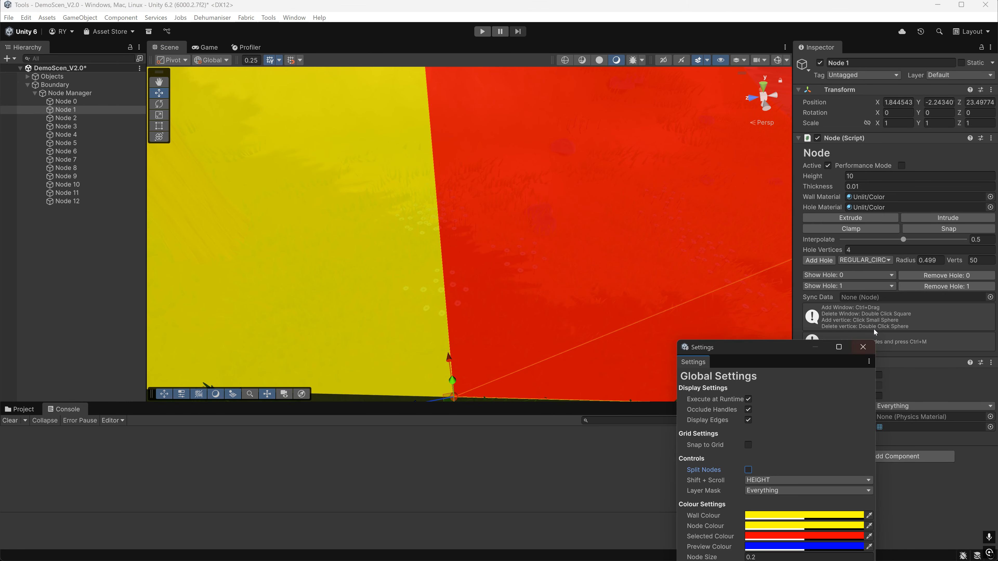
click(862, 351)
Raise the newly inserted wall node to about Y 2.33 and clamp it to the terrain
right_drag(468, 291, 452, 328)
drag(492, 304, 504, 202)
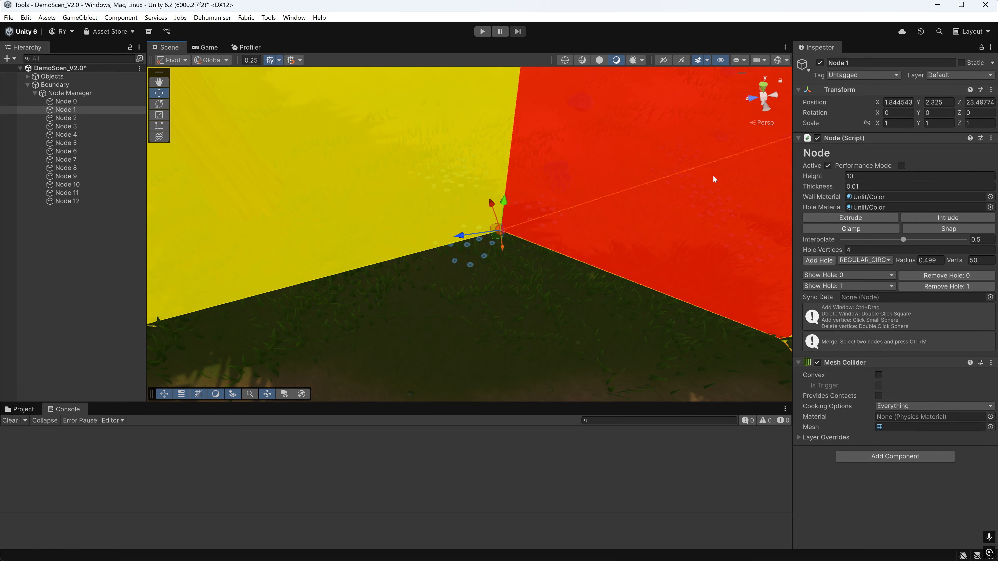
click(885, 232)
right_drag(448, 185, 290, 107)
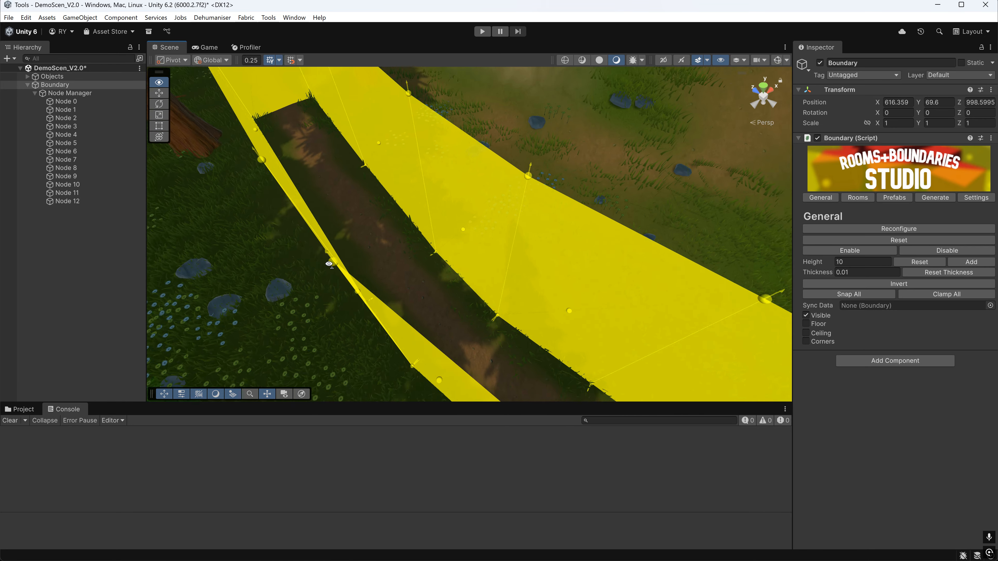
right_drag(432, 236, 681, 258)
Create an empty GameObject named Prefabs in the scene and assign it as the Boundary's Prefab Parent
click(894, 198)
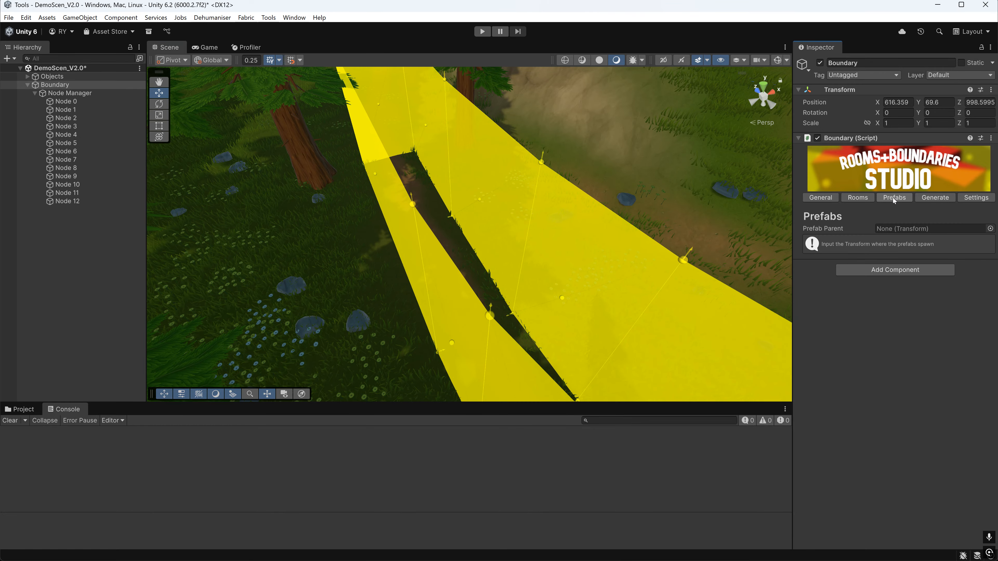
click(28, 85)
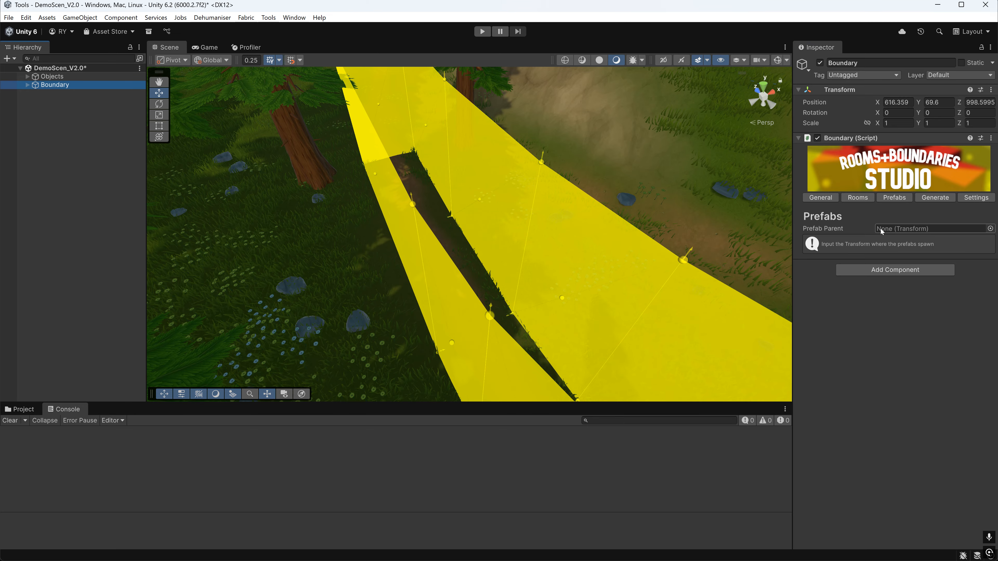
right_click(34, 142)
click(86, 313)
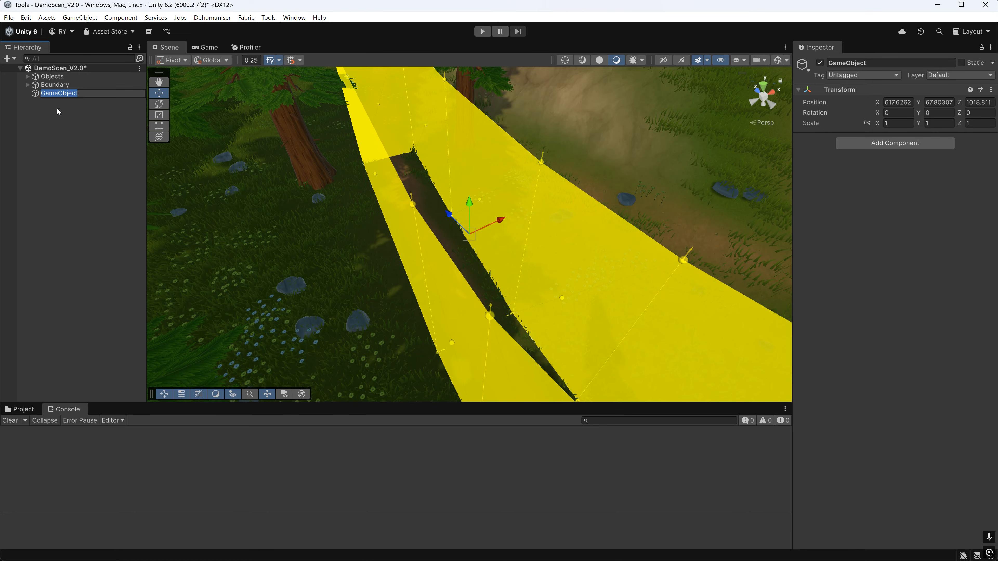
text(Prefabs)
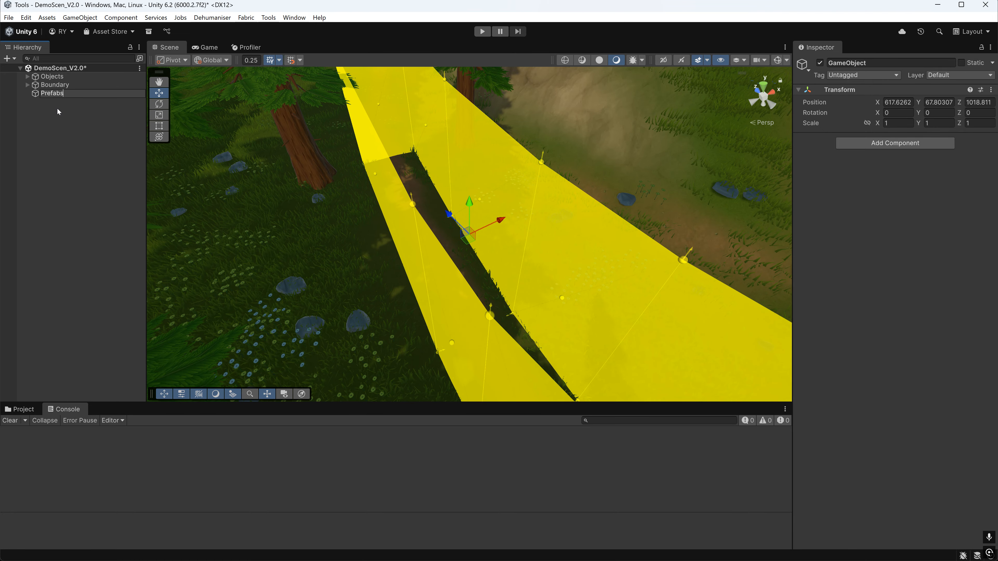
click(57, 109)
click(55, 84)
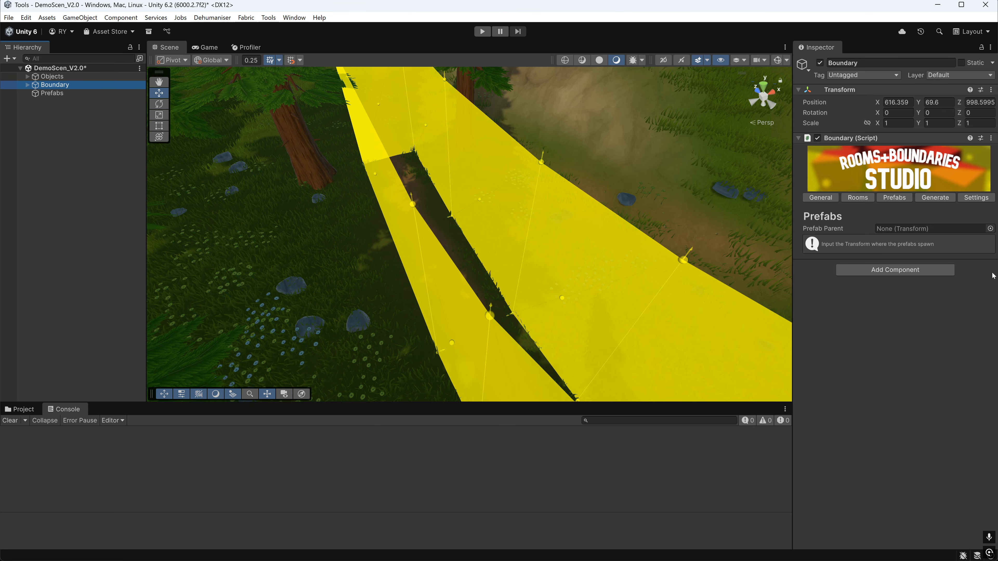
drag(62, 94, 903, 228)
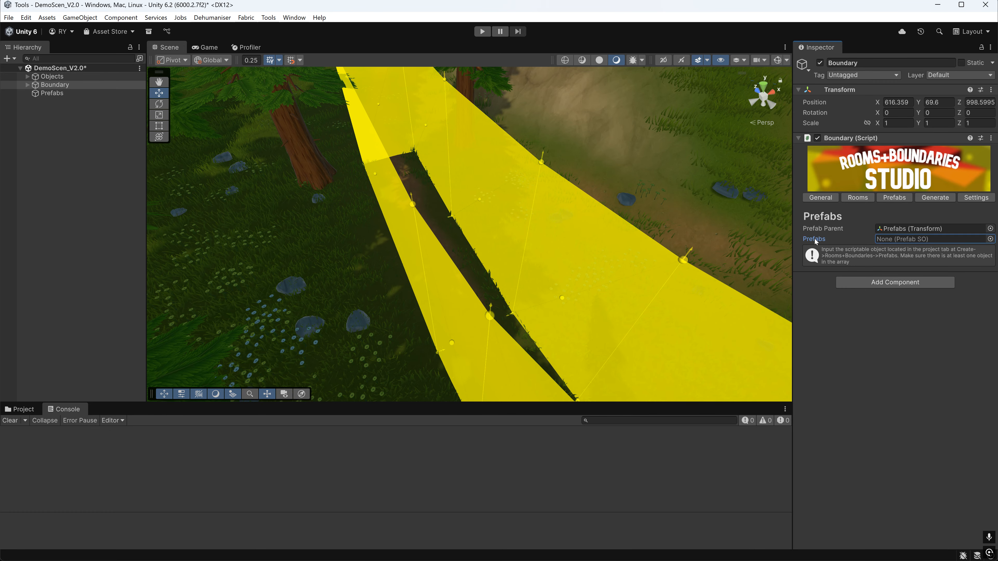
Look through the sample assets in the Prefab Data folder, including Arrows, Fence Post, and Trees and Rocks
click(20, 410)
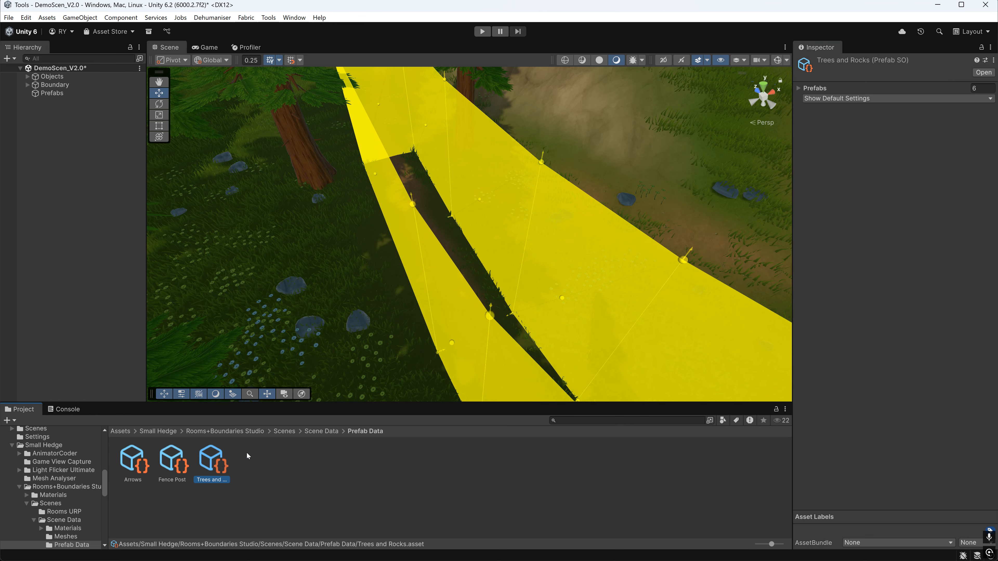
key(Left)
key(Left)
key(Right)
key(Right)
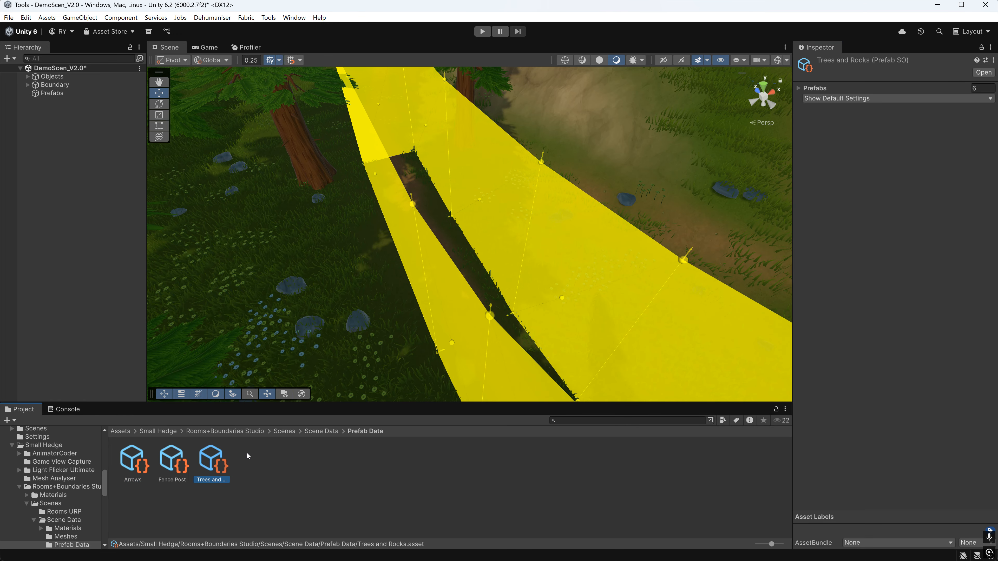
key(Left)
key(Left)
click(211, 465)
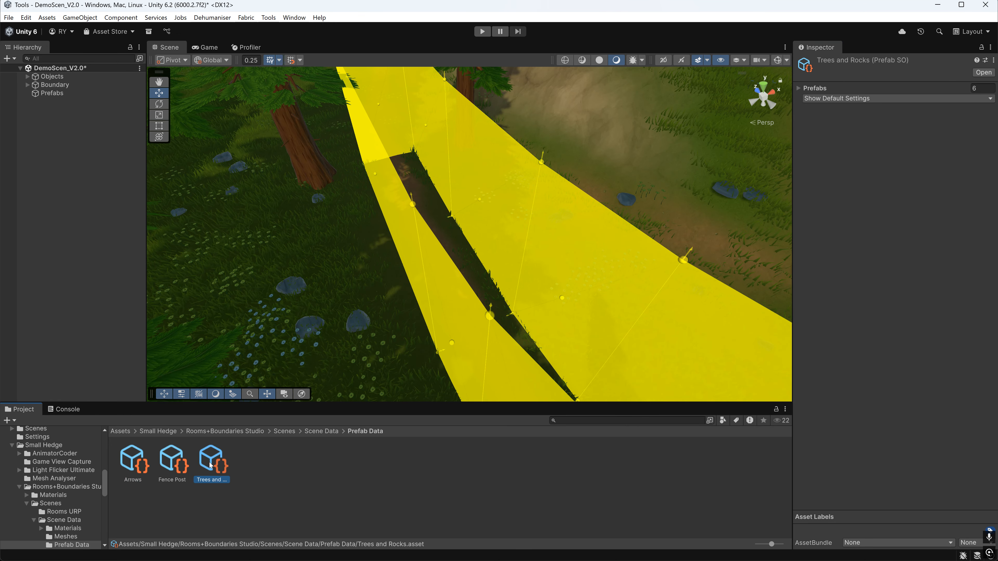
Create a Rooms+Boundaries Prefabs asset in the Prefab Data folder and add one empty entry to its prefab list
right_click(286, 463)
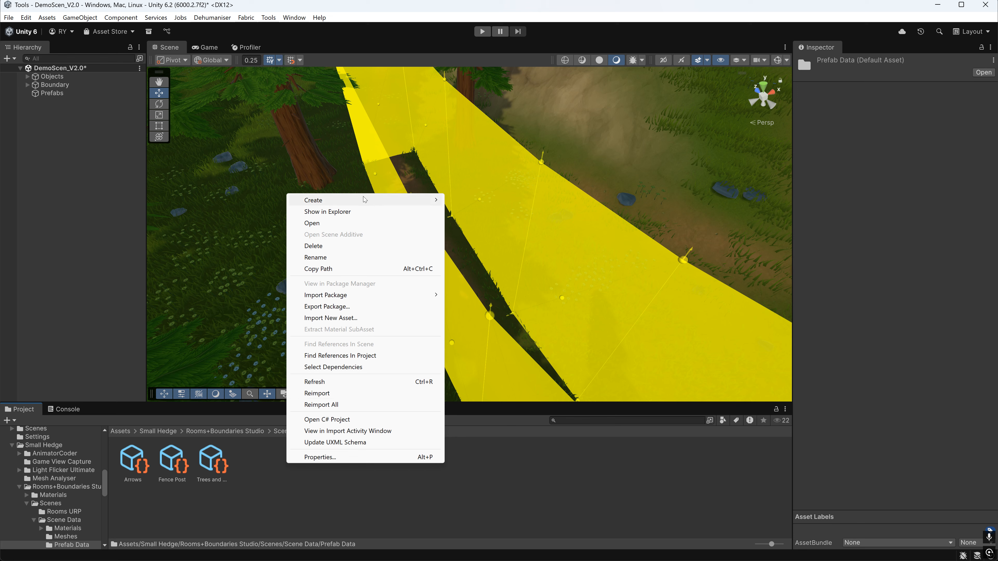
mouse_move(364, 198)
mouse_move(501, 485)
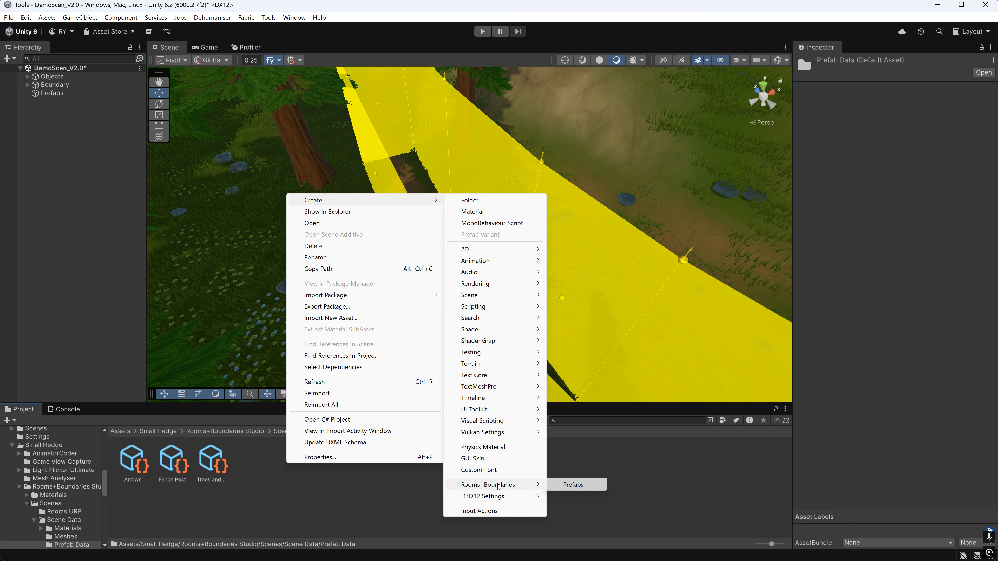
click(575, 485)
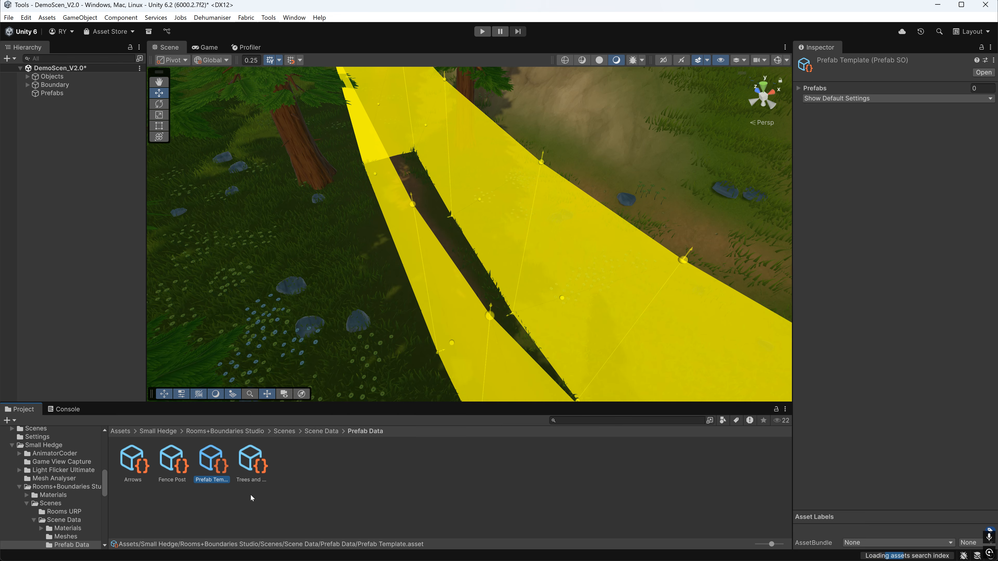
click(799, 88)
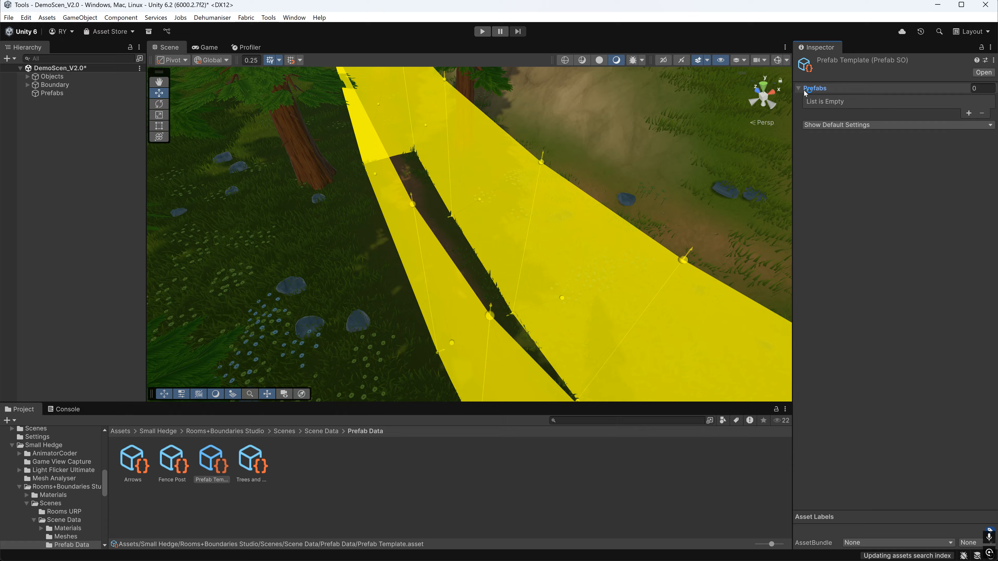
click(970, 114)
click(869, 103)
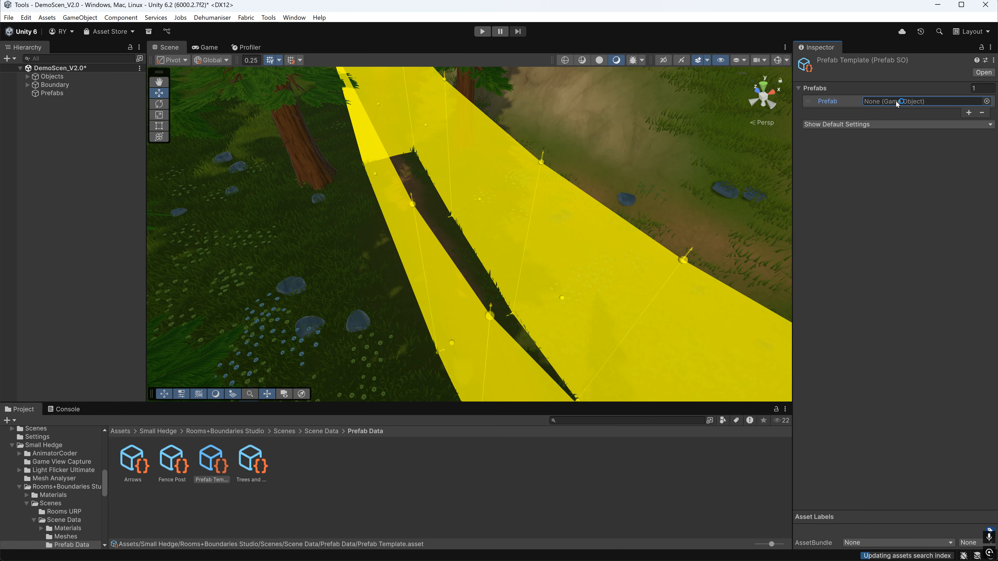
Delete the newly created prefab template asset from the Prefab Data folder
click(215, 460)
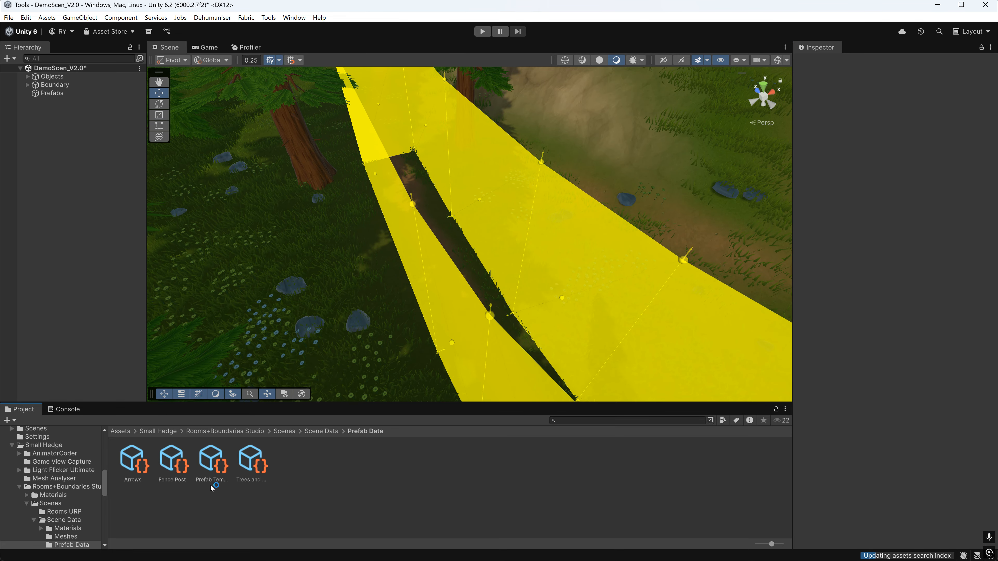
key(Delete)
key(Return)
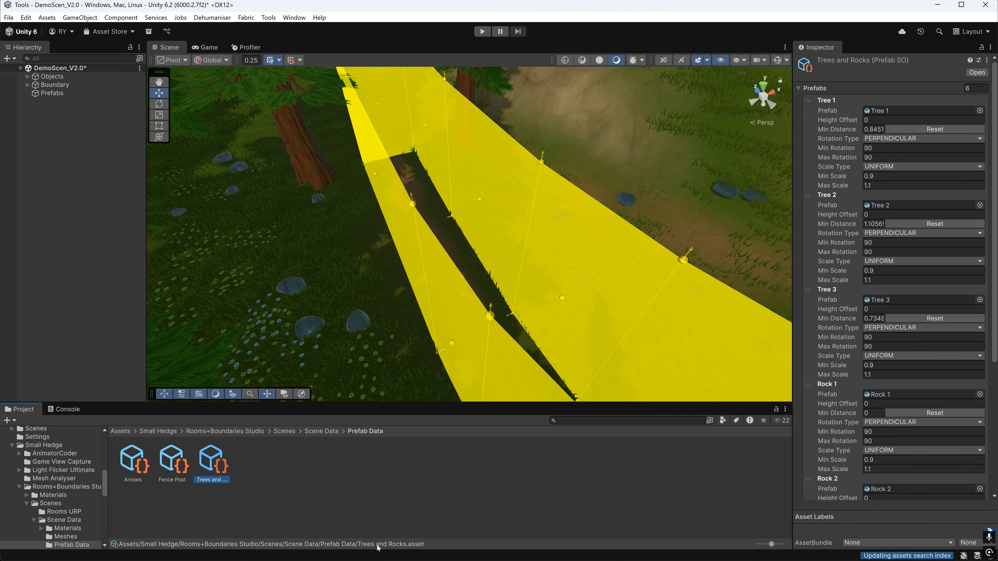
Examine the Trees and Rocks asset's prefab entries, locating the Tree 1, Tree 2, Tree 3 and Rock 3 meshes in the project
click(889, 110)
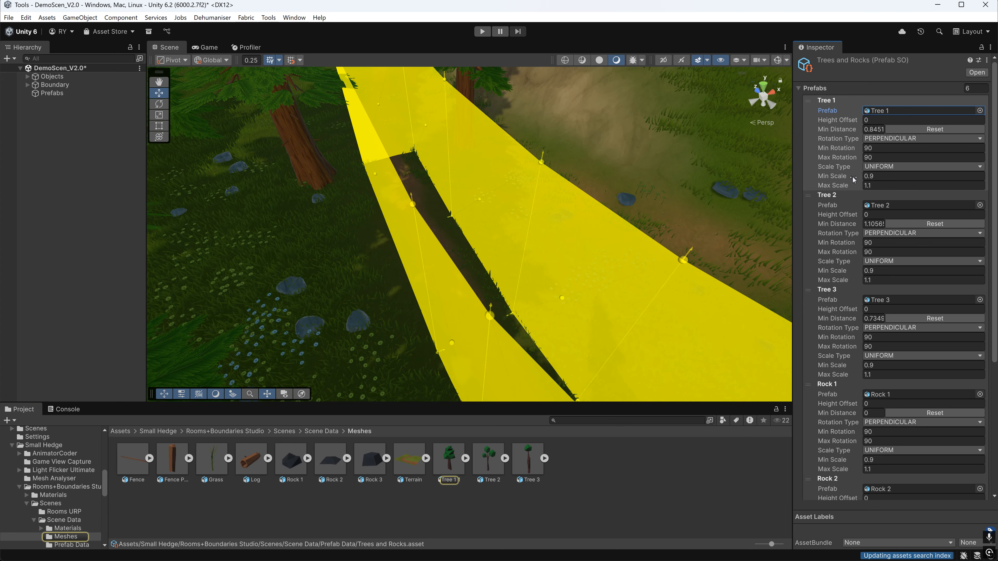
click(892, 204)
click(895, 300)
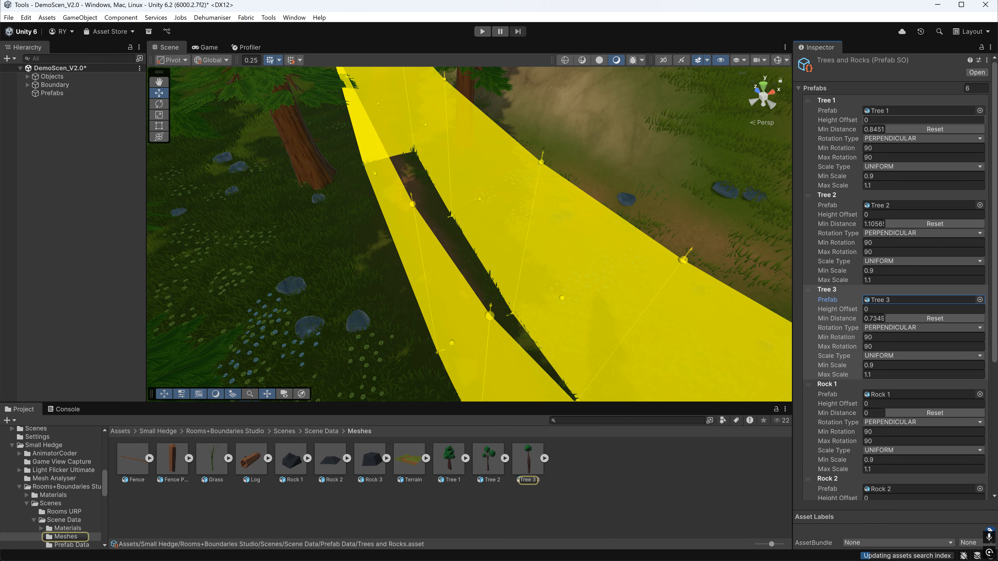
scroll(843, 353, down, 3)
scroll(845, 424, down, 7)
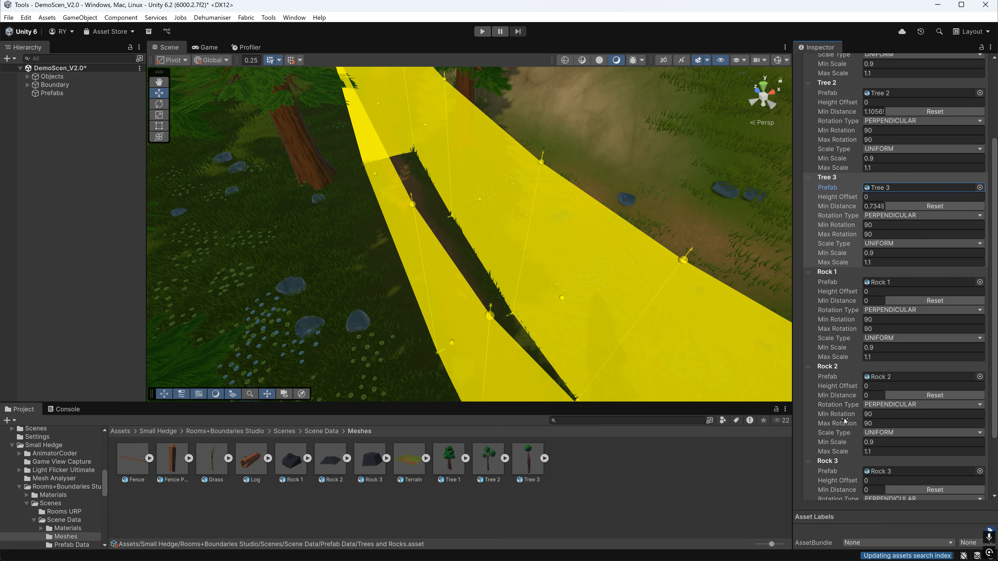
click(880, 394)
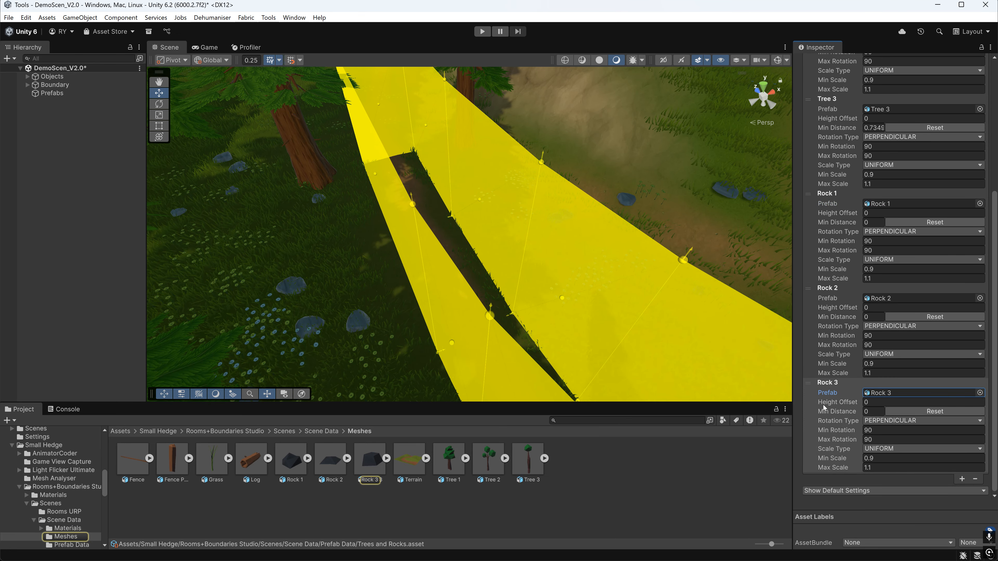
Check which meshes the Rock 2, Rock 1 and tree entries in the Trees and Rocks asset reference
click(886, 299)
click(880, 204)
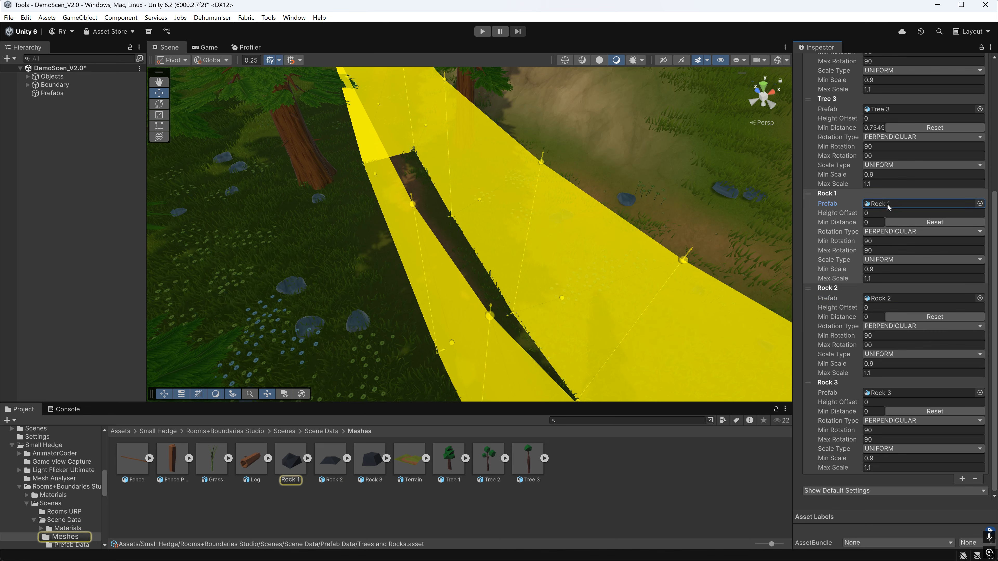
click(880, 110)
scroll(880, 109, up, 5)
click(880, 99)
scroll(896, 275, up, 1)
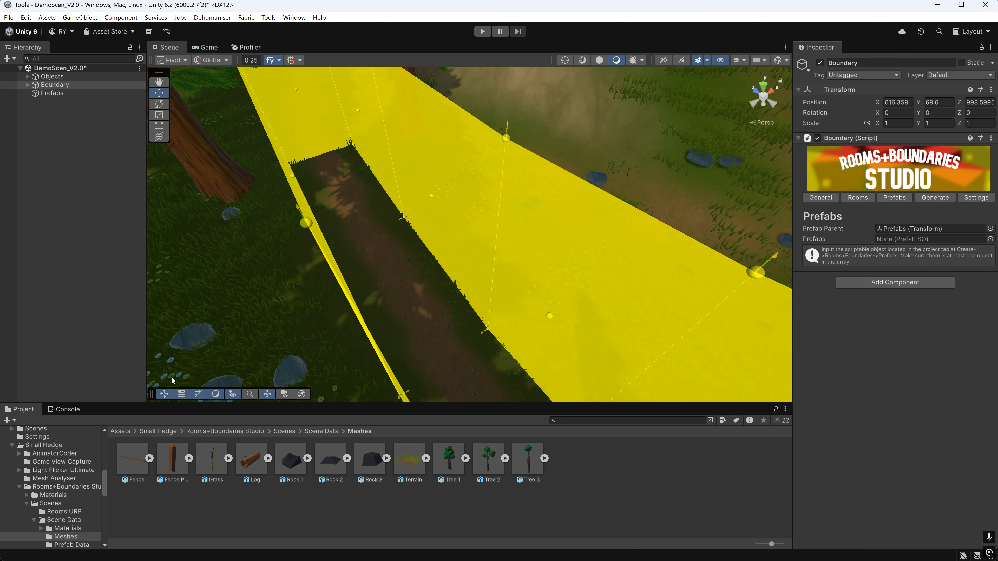
Assign the Trees and Rocks asset to the boundary's Prefabs setting and preview the spawn points along the path
click(990, 239)
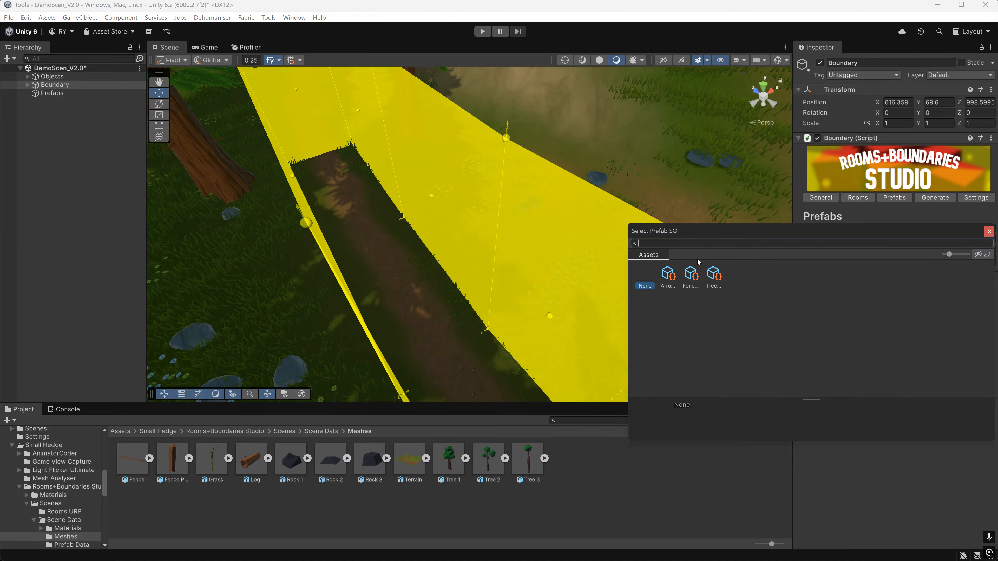
click(713, 274)
double_click(714, 274)
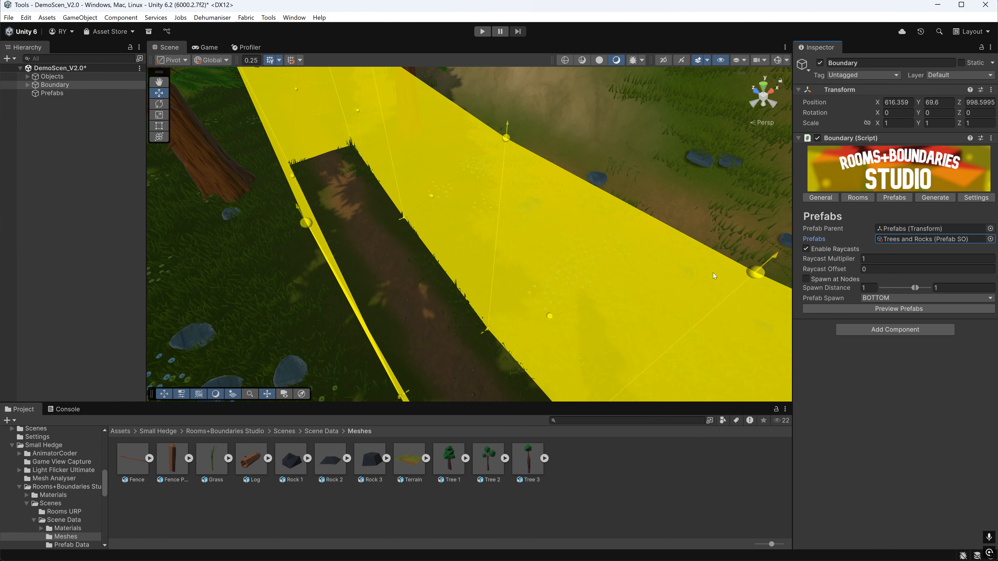
right_drag(503, 239, 528, 261)
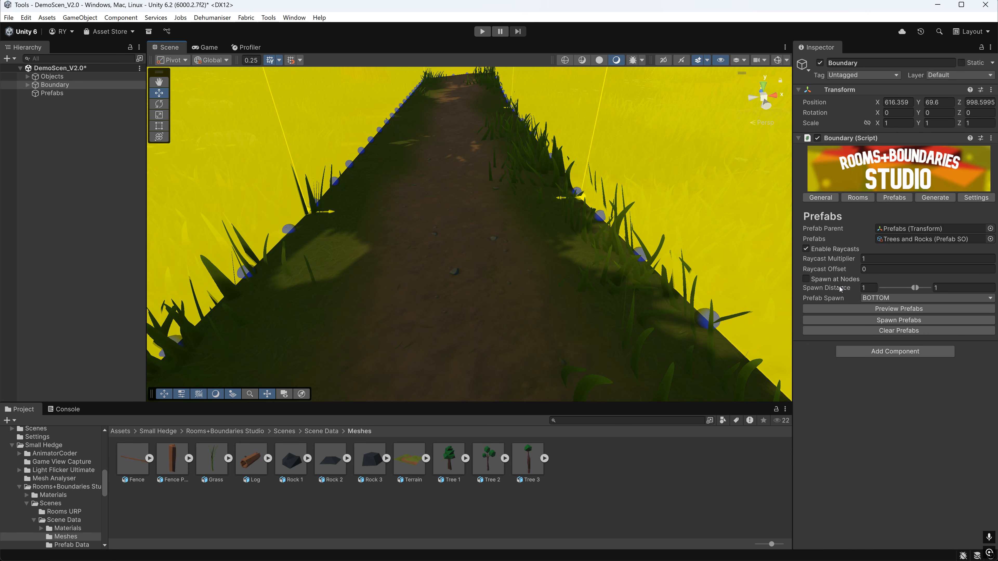
Set the maximum spawn distance to 5 and inspect the previewed spacing along the path
click(937, 288)
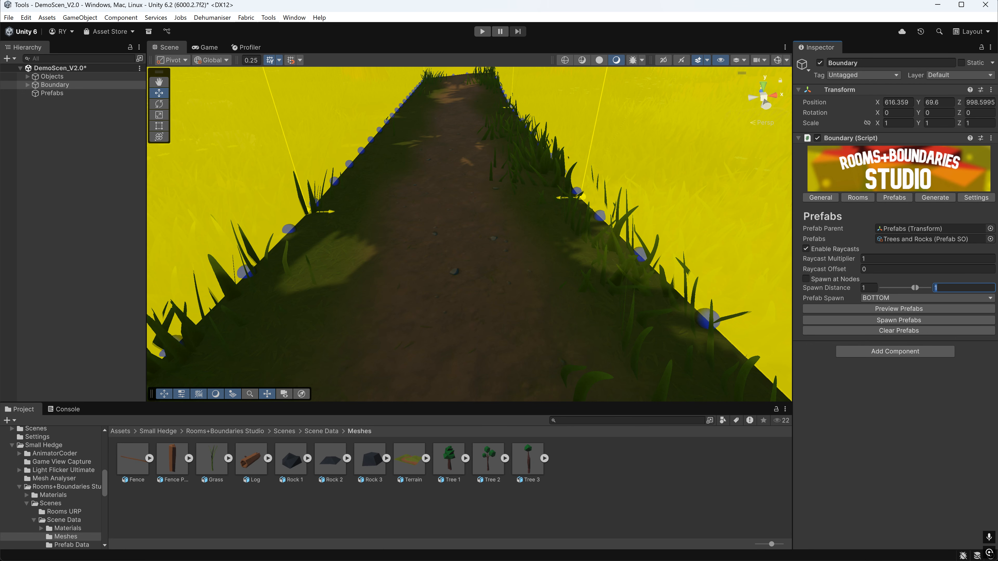
text(5)
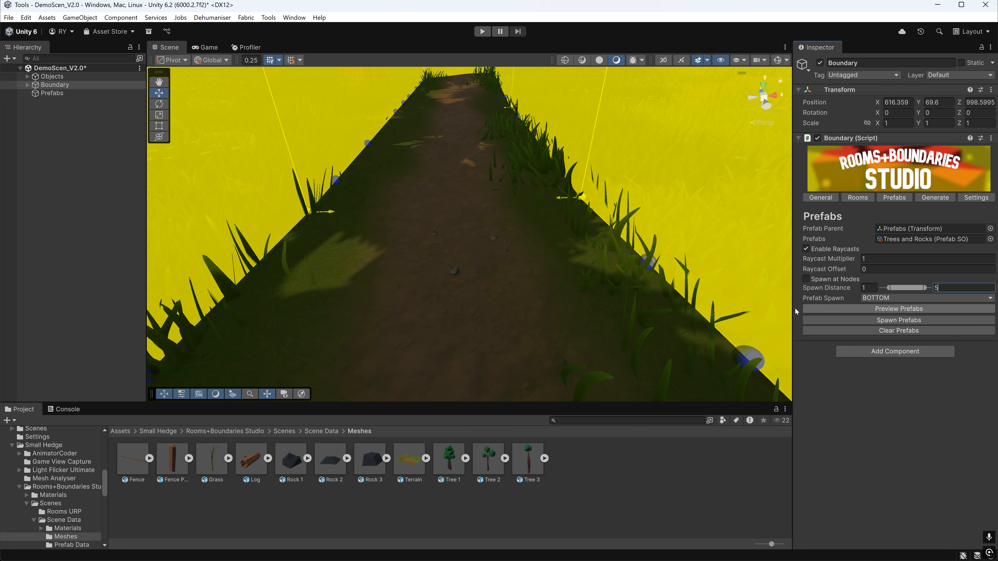
right_drag(650, 315, 589, 245)
key(w)
Set the spawn distance range to 1–2 and spawn the tree and rock prefabs along the boundary
click(867, 287)
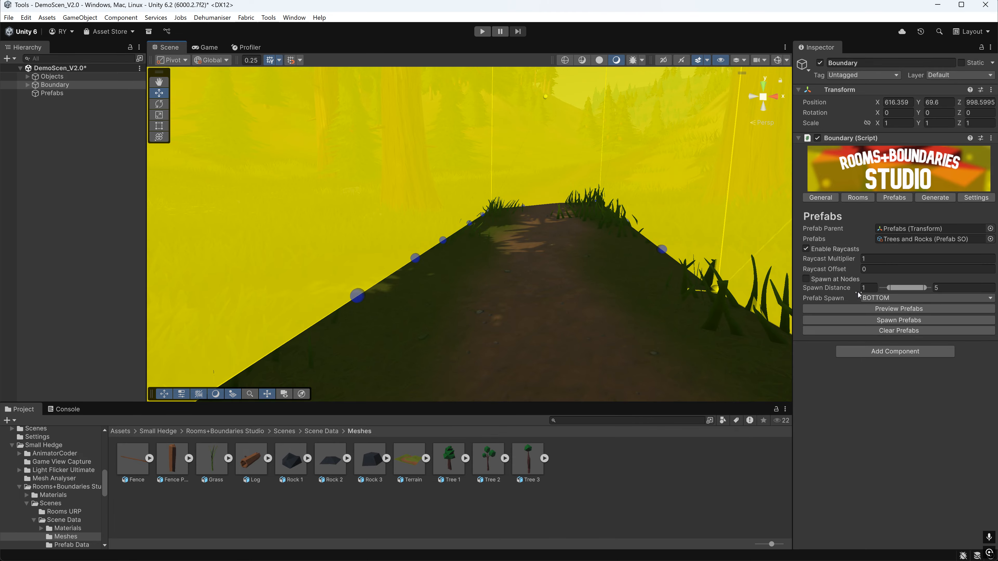
text(2)
right_drag(629, 290, 610, 237)
key(w)
key(s)
click(895, 319)
mouse_move(433, 205)
right_down()
mouse_move(406, 196)
mouse_move(473, 203)
mouse_move(441, 205)
mouse_move(453, 195)
mouse_move(434, 175)
mouse_move(440, 212)
right_up()
key(w)
key(s)
click(869, 289)
Examine the Min Distance, Rotation Type and Scale Type default settings of the Trees and Rocks 1 asset
click(797, 130)
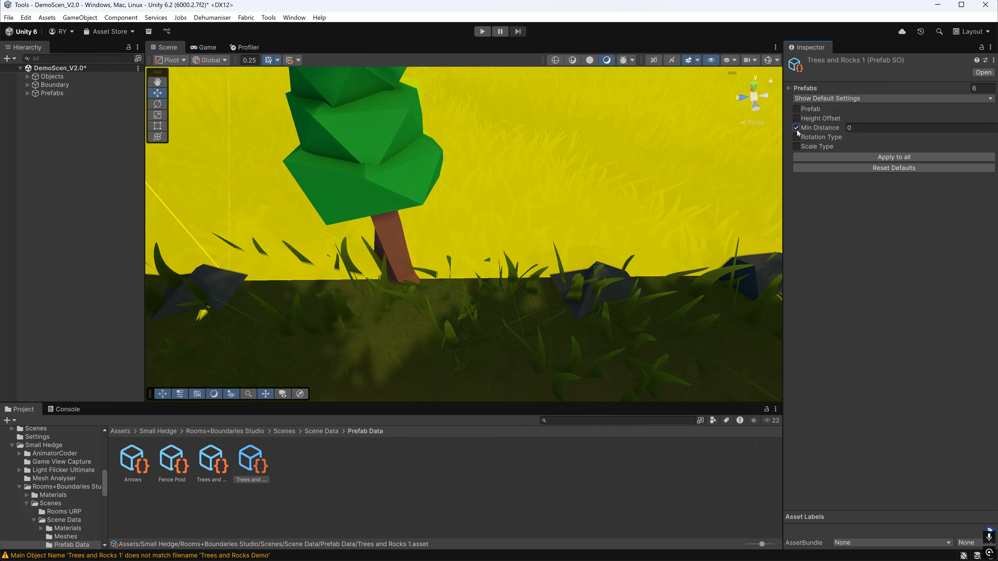
click(797, 130)
click(797, 136)
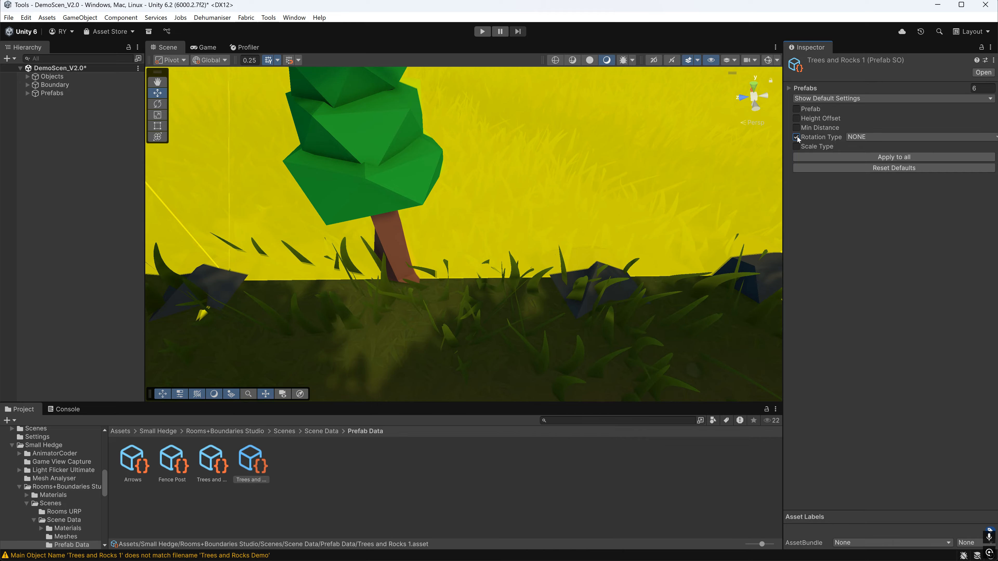
click(797, 137)
click(796, 146)
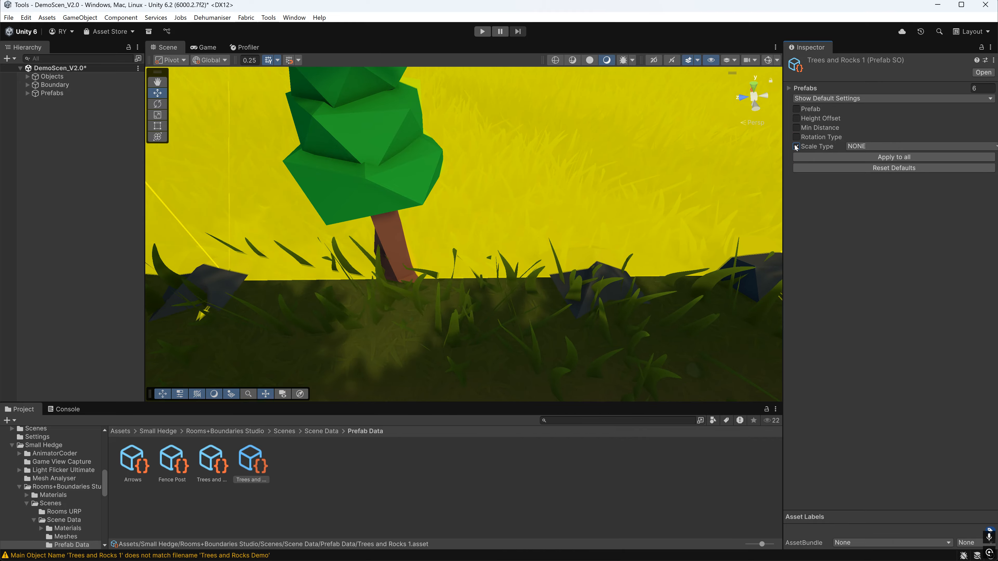
click(796, 146)
click(796, 137)
click(858, 137)
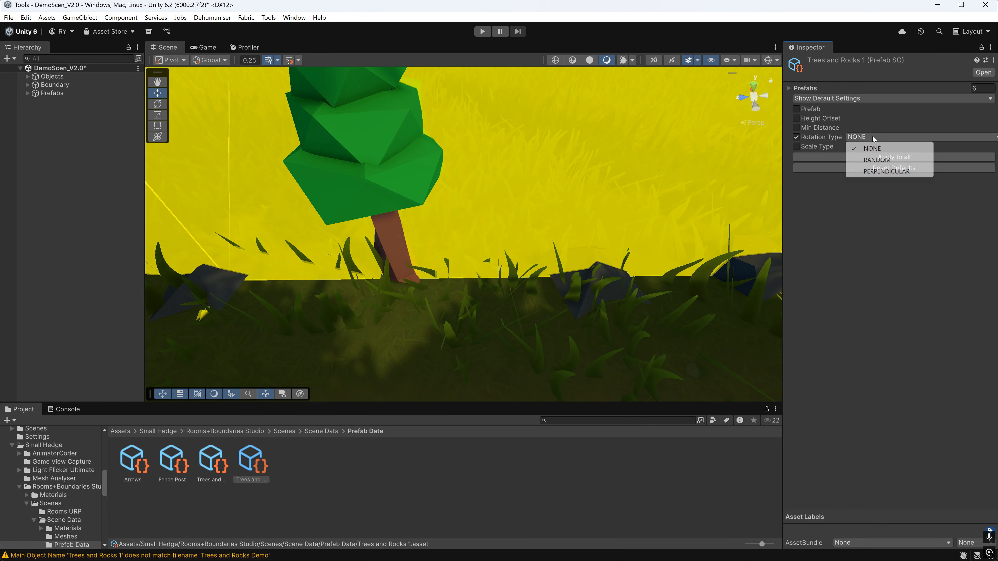
click(806, 143)
click(797, 137)
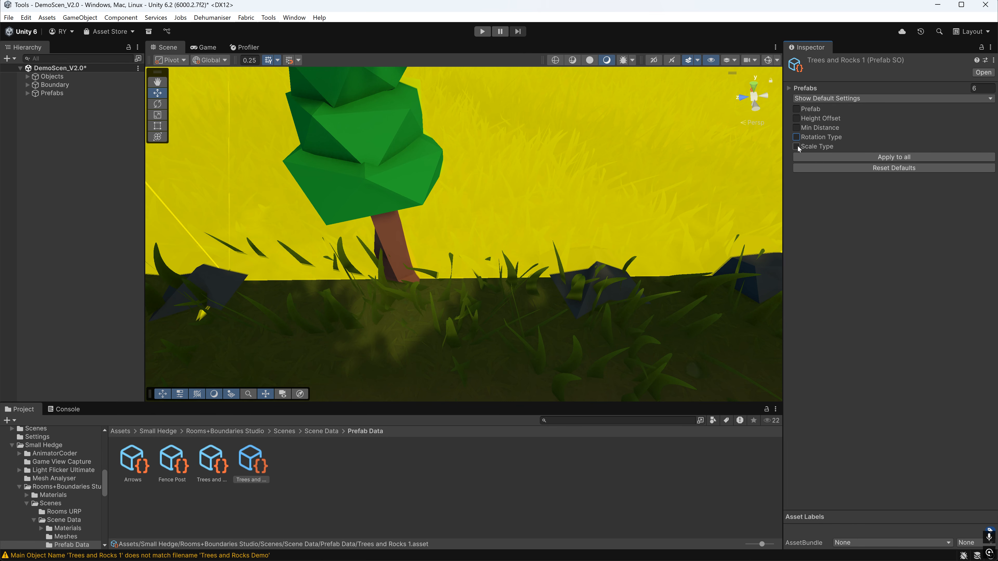
Enable the Scale Type default for the Trees and Rocks 1 asset and set it to UNIFORM
click(797, 147)
click(879, 147)
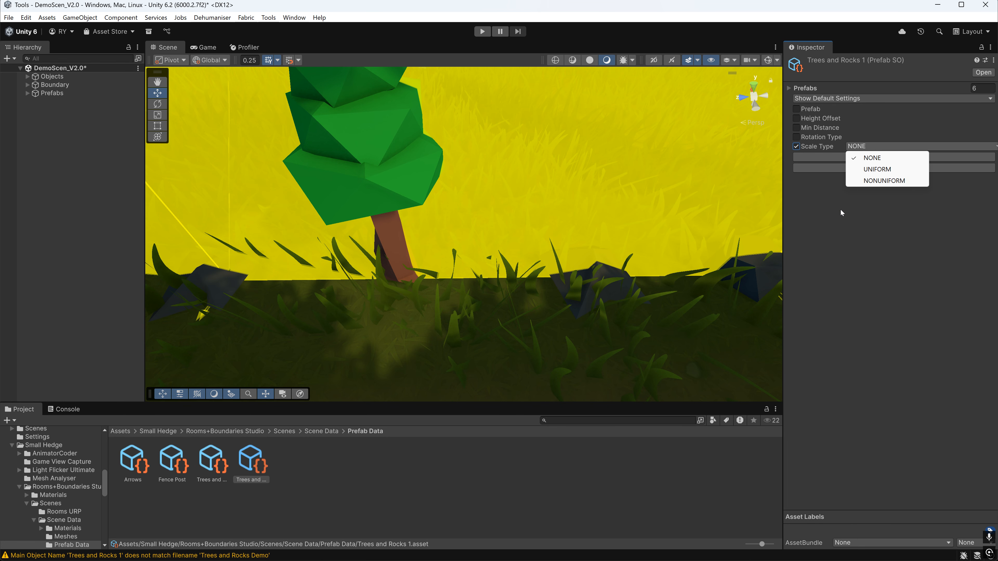
click(840, 210)
click(791, 88)
click(789, 89)
click(874, 146)
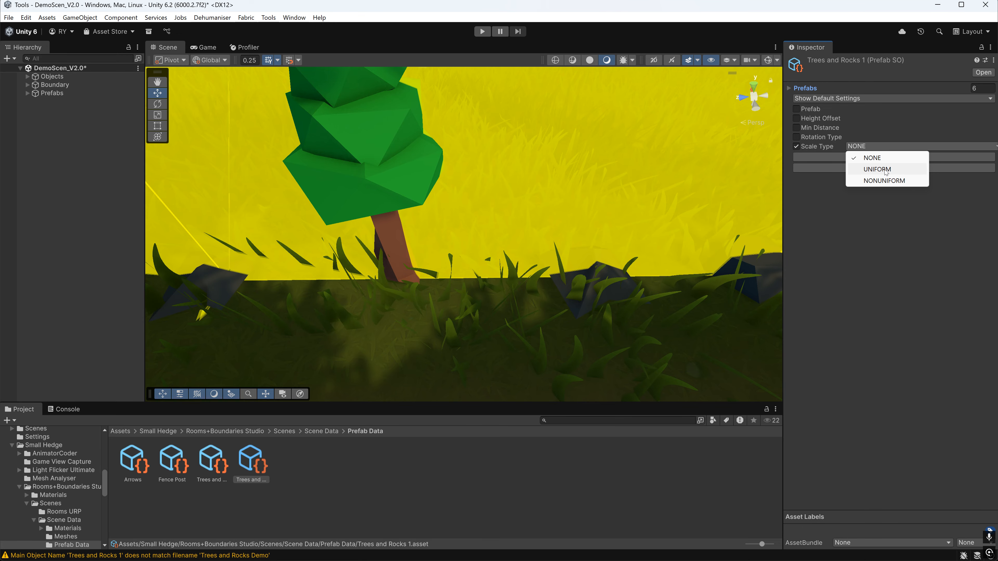
click(877, 169)
Set the default minimum scale to 3 and maximum scale to 5, and apply them to all prefab entries
click(884, 156)
text(5)
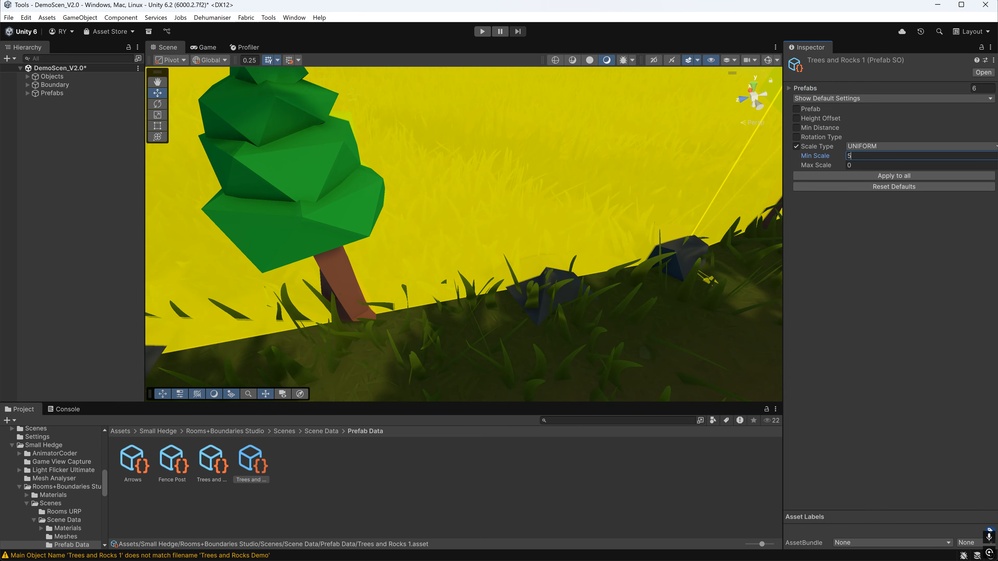
key(BackSpace)
text(3)
key(Tab)
text(5)
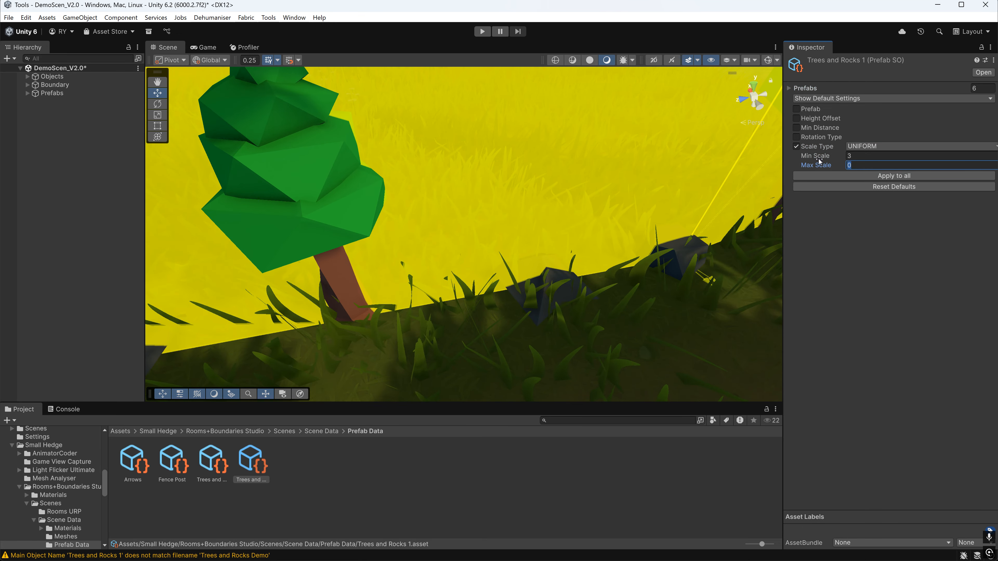
click(894, 176)
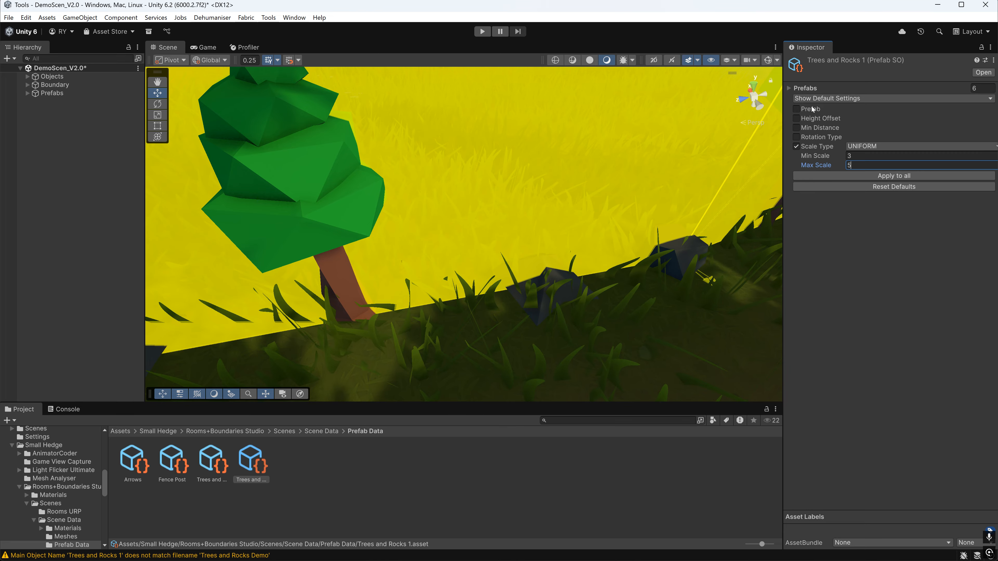
Expand the prefab list and check the minimum and maximum scales of Tree 1, Tree 2 and Tree 3
click(790, 89)
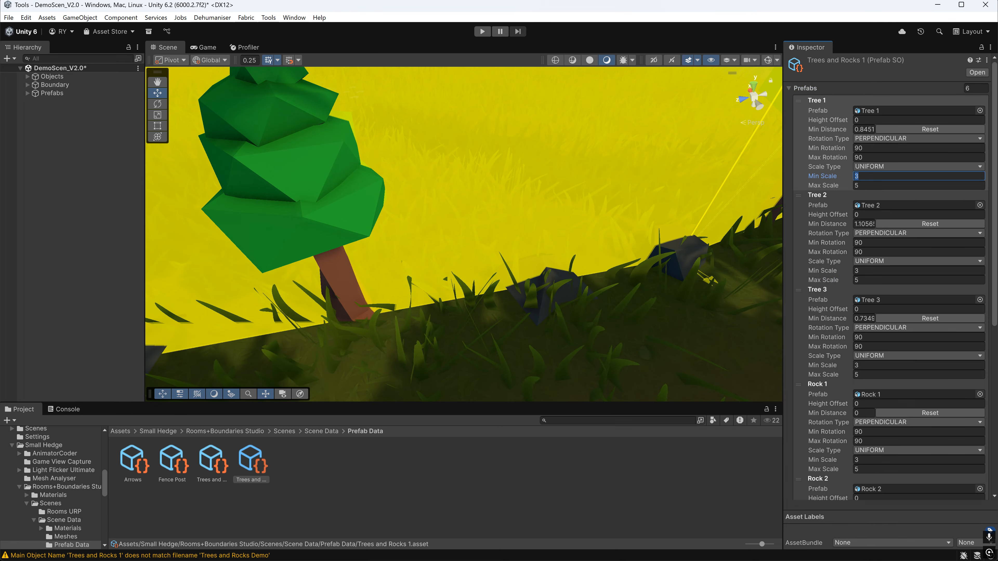
click(865, 185)
click(864, 270)
click(863, 281)
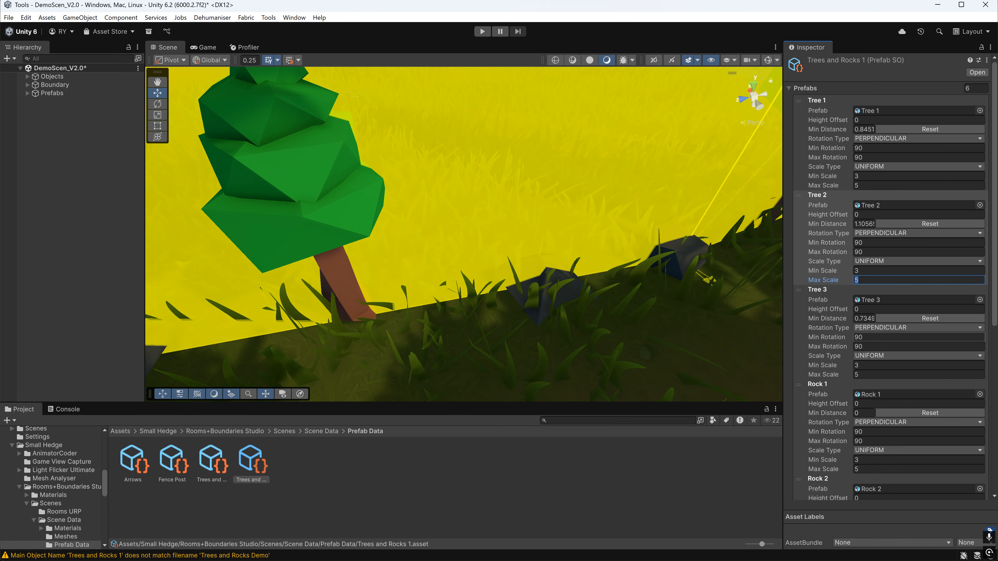
click(862, 365)
click(862, 375)
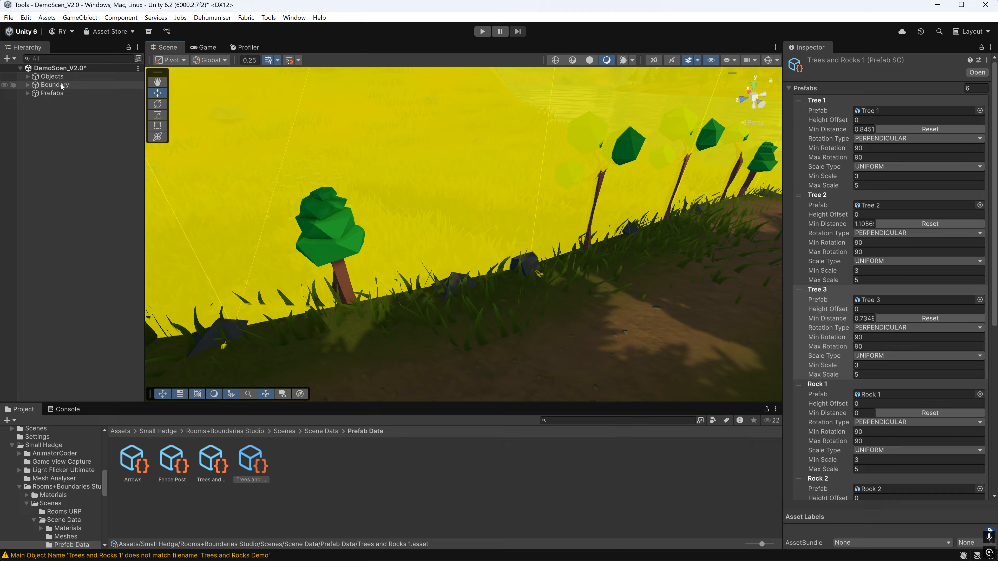
Clear the boundary's spawned prefabs, preview the new placement and spawn them again
click(61, 84)
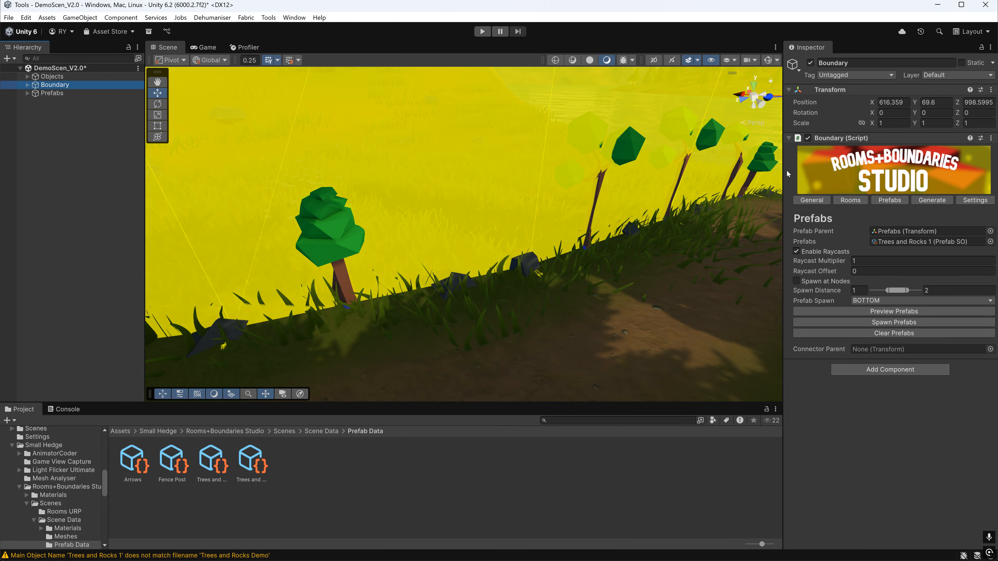
click(882, 333)
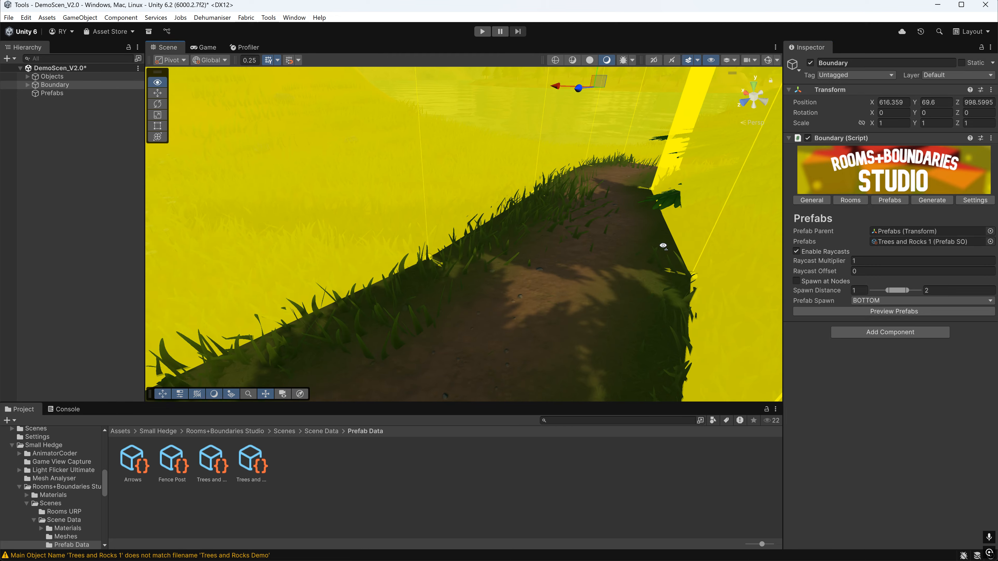
click(881, 311)
right_drag(565, 230, 723, 193)
click(903, 324)
Turn off the boundary's viewport visibility in its general settings and look over the spawned prefabs
click(812, 200)
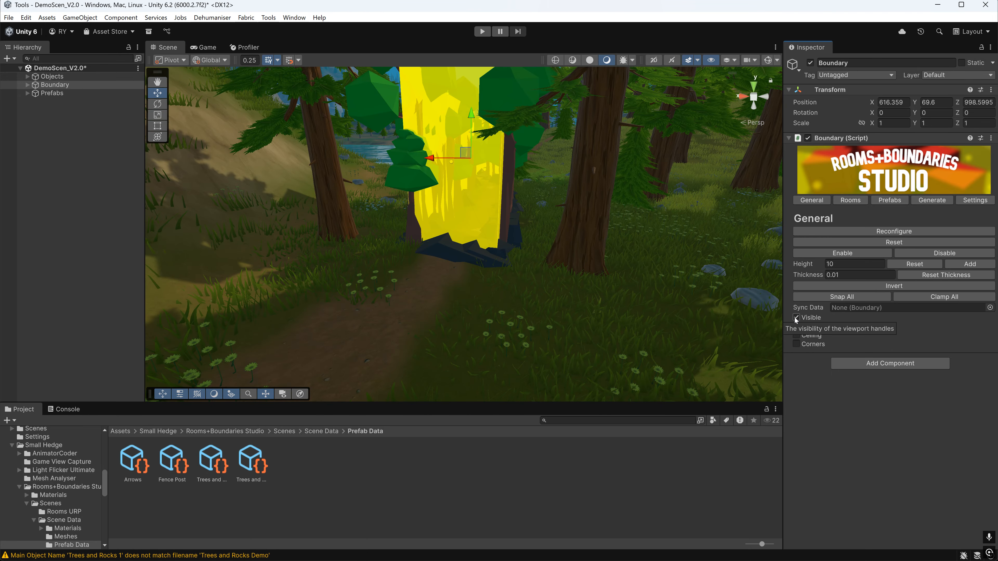
click(795, 317)
right_drag(503, 197, 941, 136)
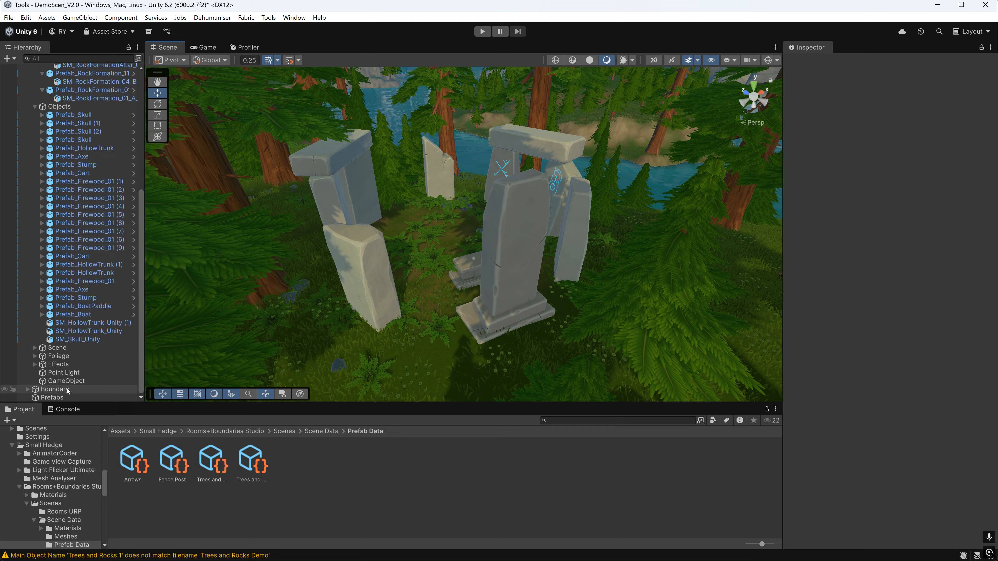
Open the Generate Boundary tool for the Boundary object
click(890, 201)
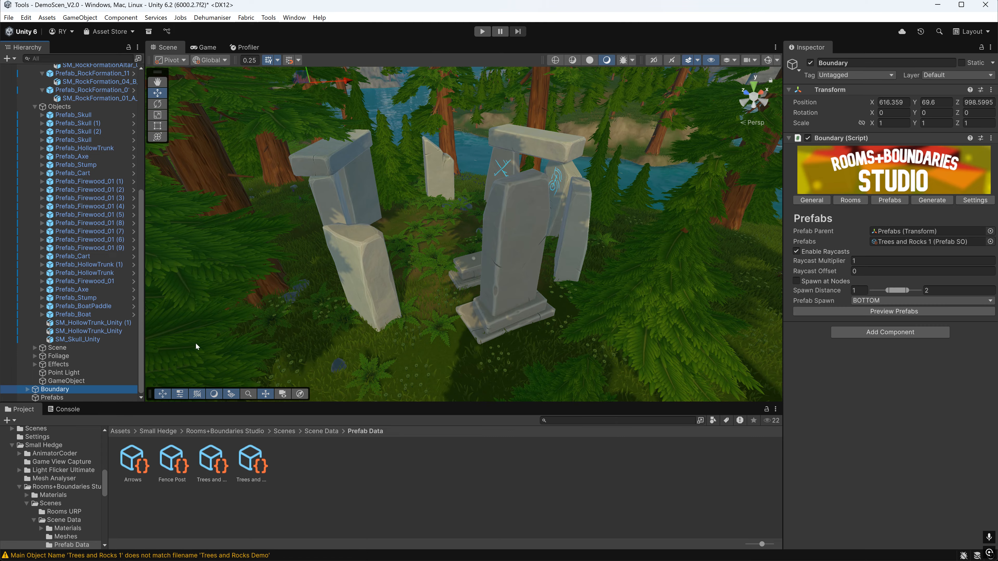
click(932, 200)
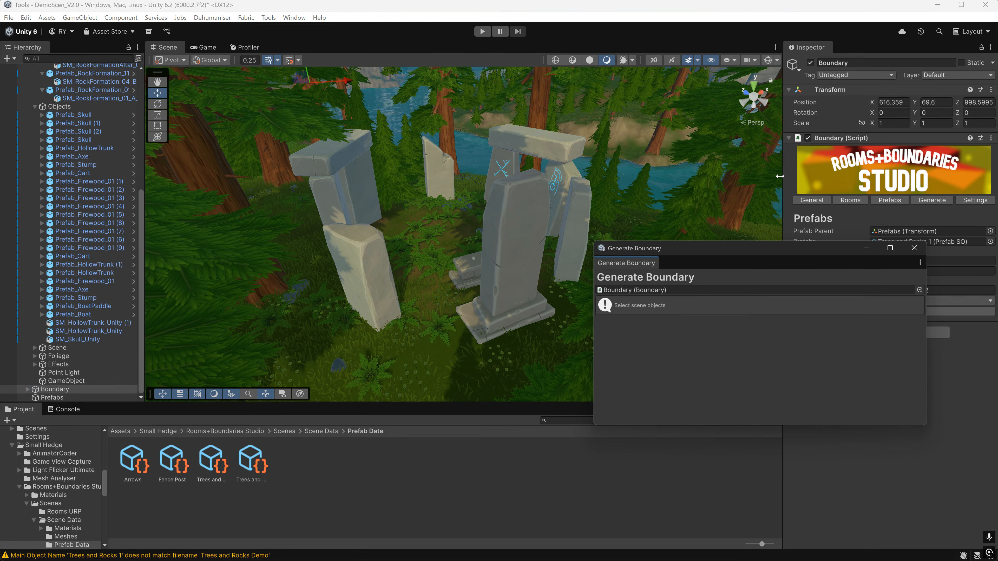
click(274, 16)
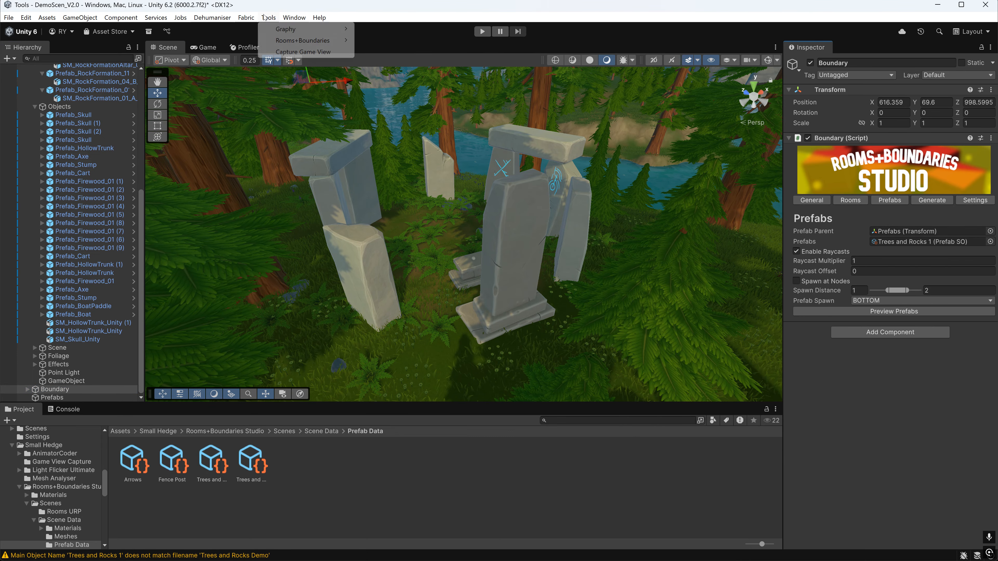
mouse_move(293, 41)
click(393, 43)
Select all the rock formation objects under StoneHenge and preview a boundary surrounding them
click(92, 144)
shift+click(100, 302)
click(759, 447)
Set the surround offset to 0.5 and generate the boundary around the stone circle
click(625, 437)
text(0.5)
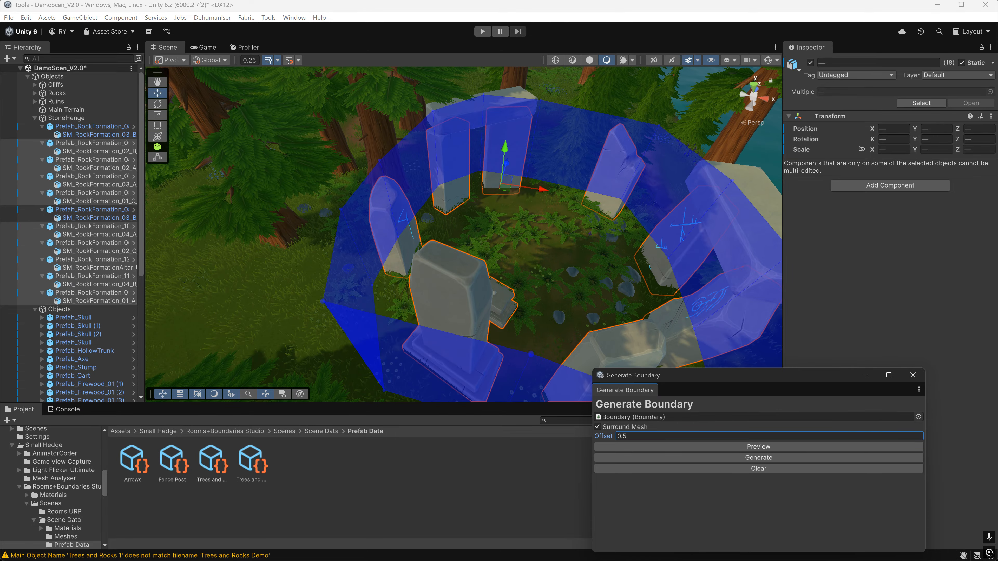
right_drag(436, 294, 519, 286)
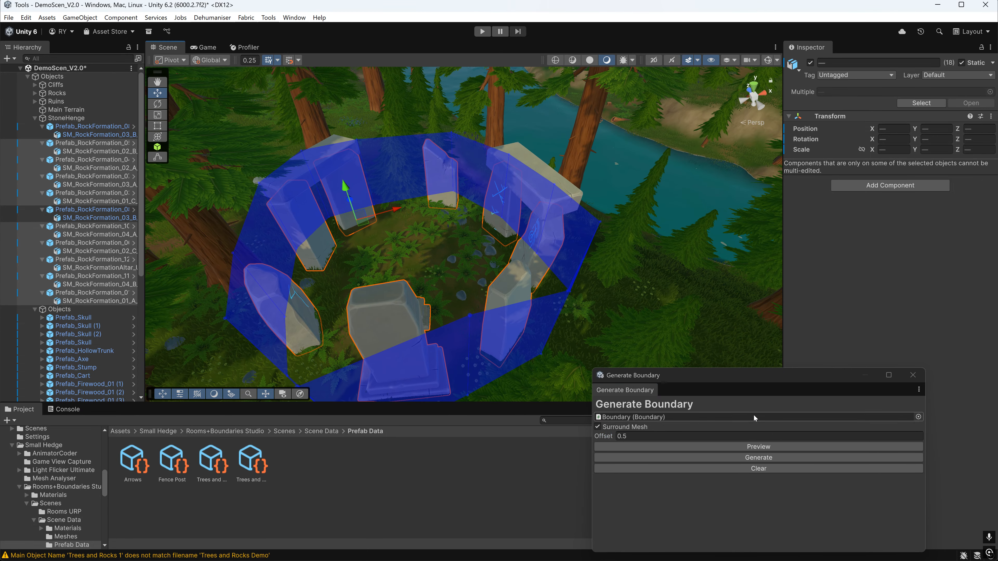
click(758, 457)
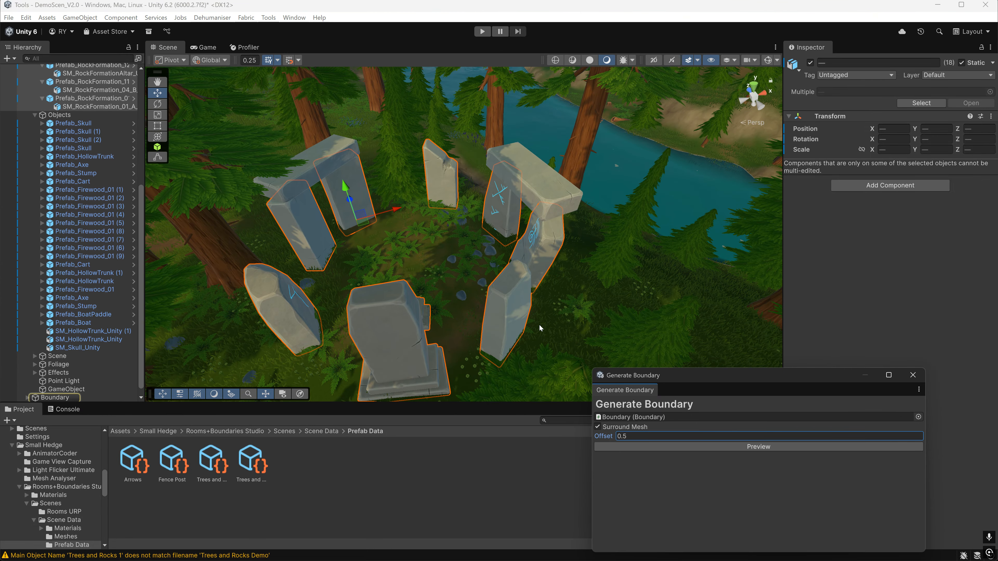
Turn on the generated boundary's viewport visibility, close the Generate Boundary tool and inspect the walls around the stones
click(65, 396)
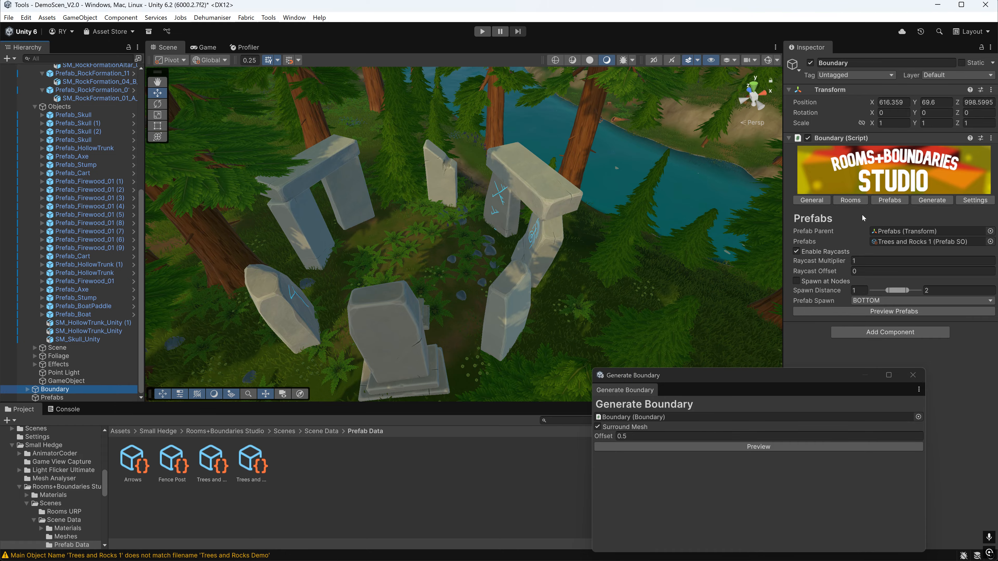
click(813, 201)
click(800, 318)
right_drag(582, 276, 702, 216)
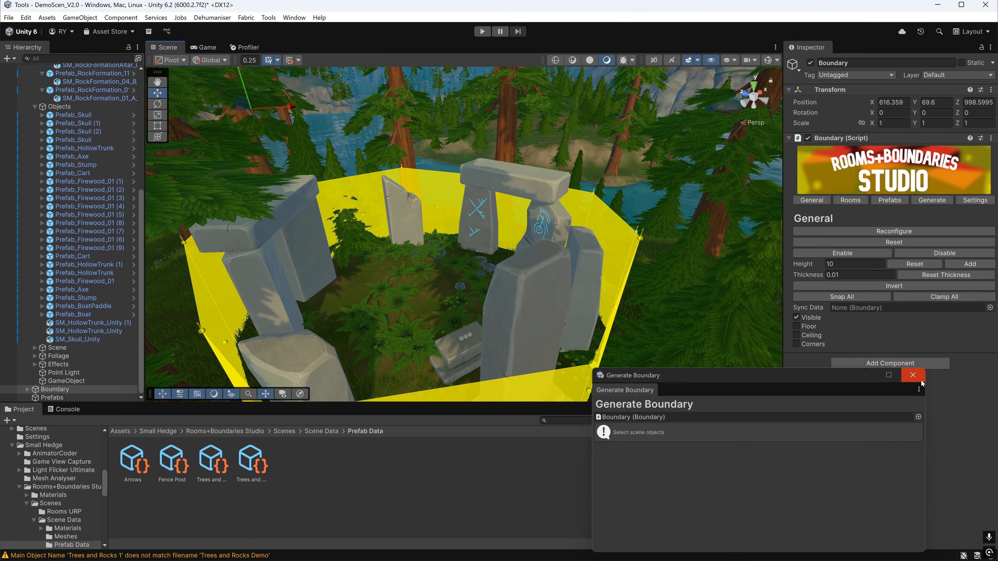
click(913, 375)
right_drag(511, 276, 380, 325)
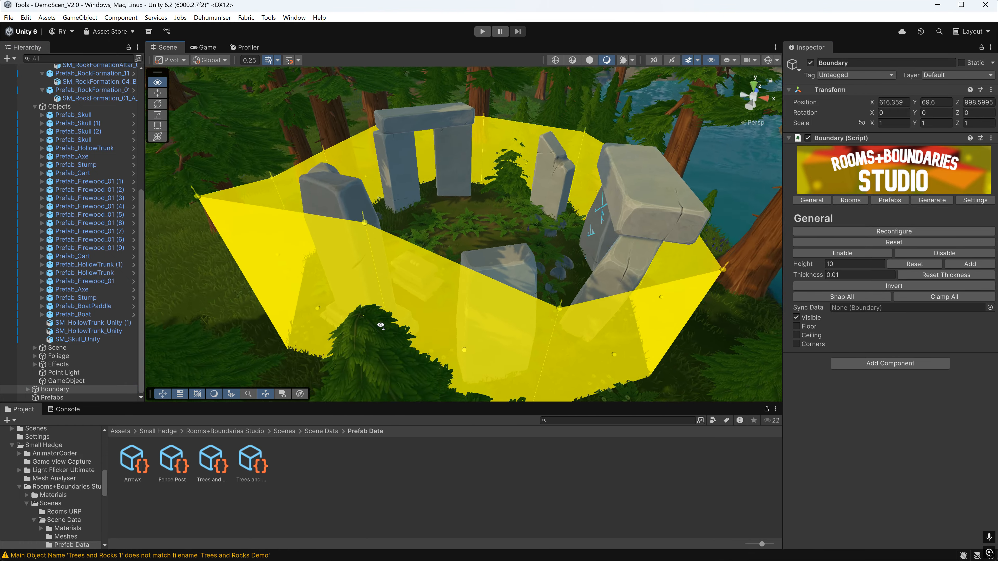